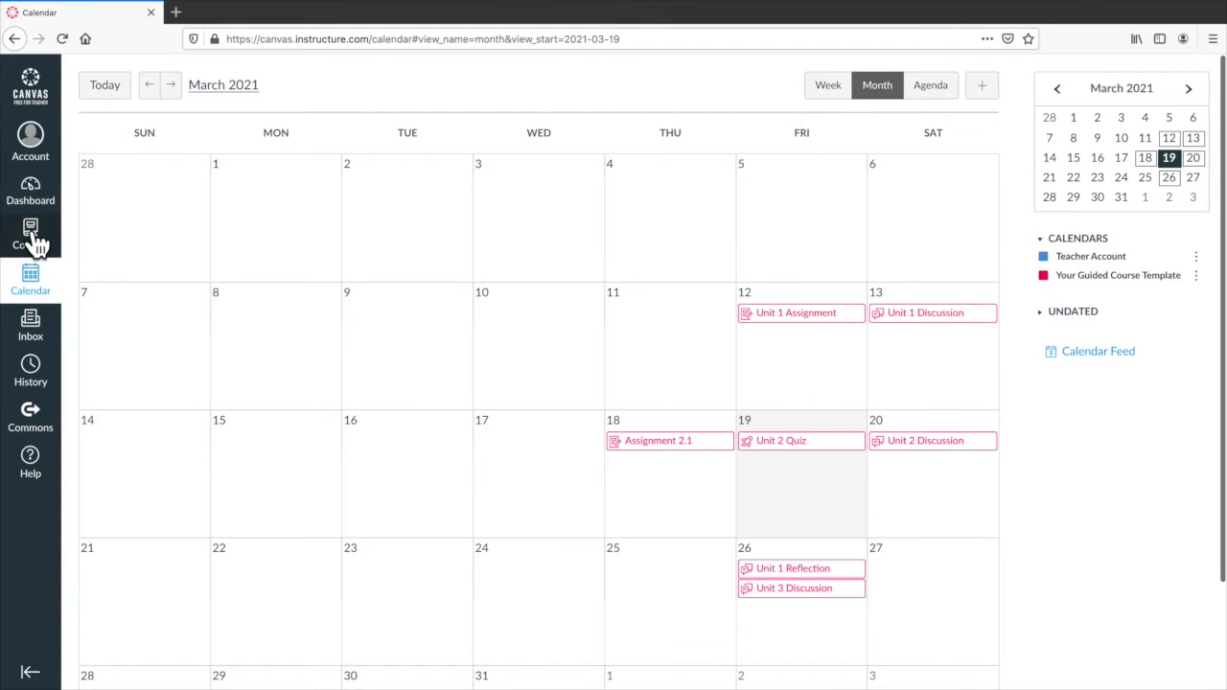
Step: Open the Your Guided Course Template course from the dashboard
click(31, 191)
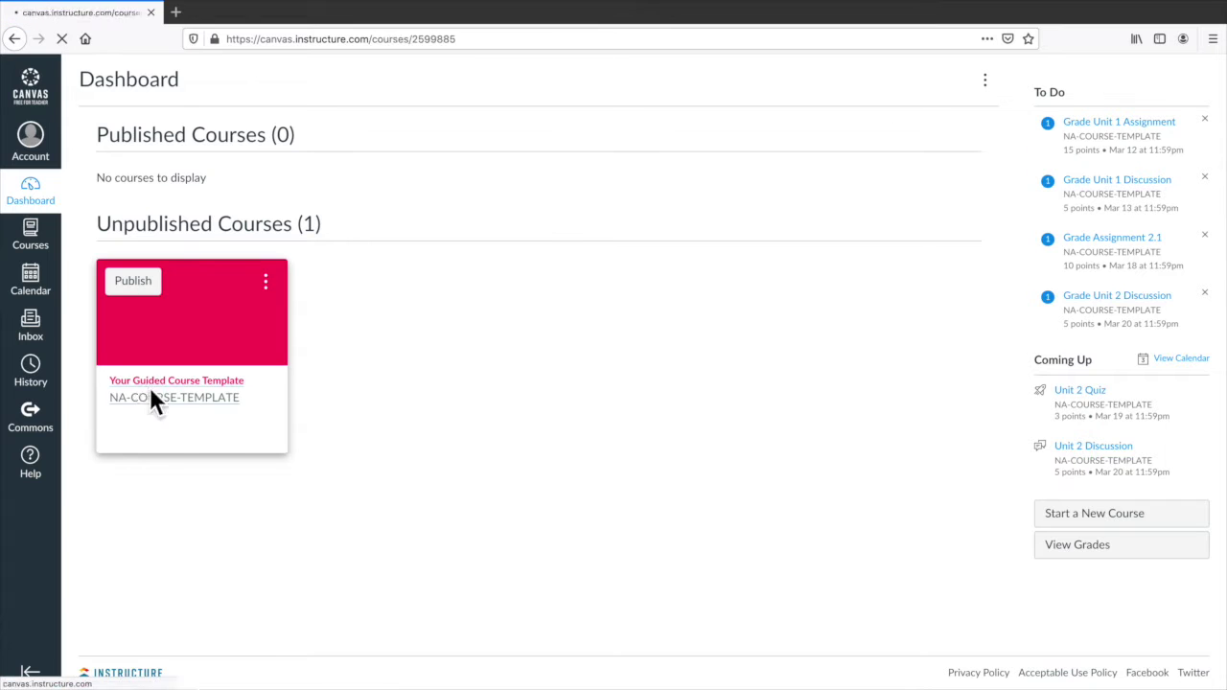
click(150, 393)
scroll(104, 181, down, 2)
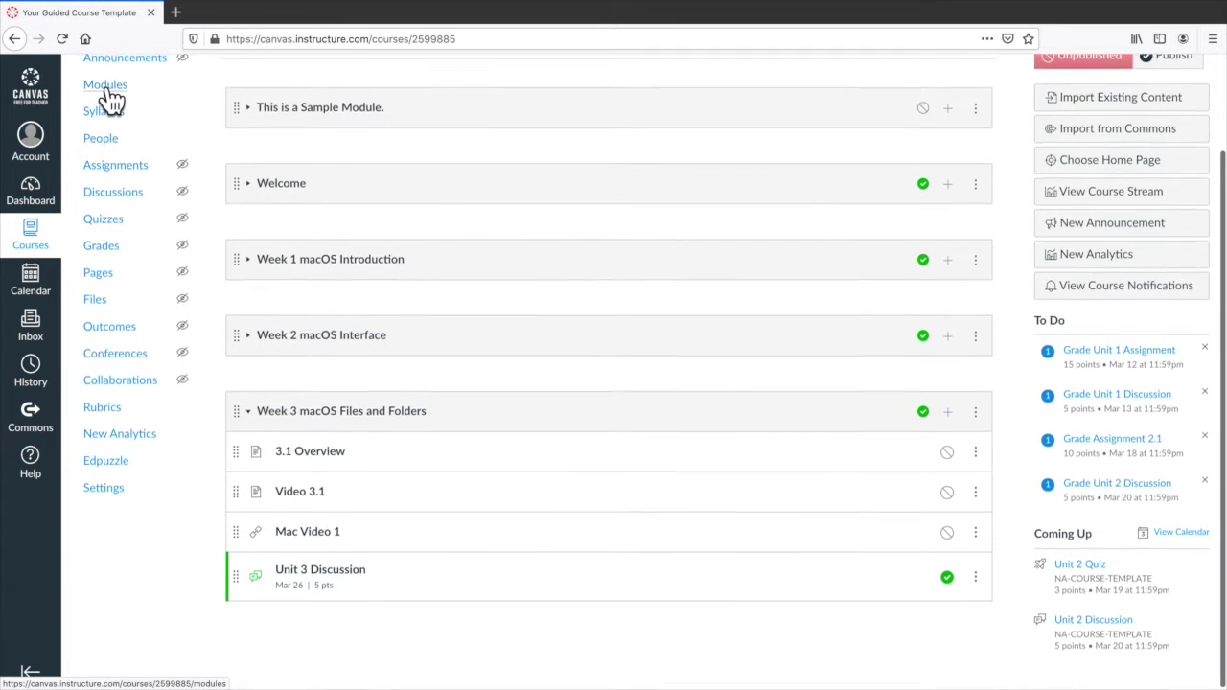
scroll(109, 91, up, 1)
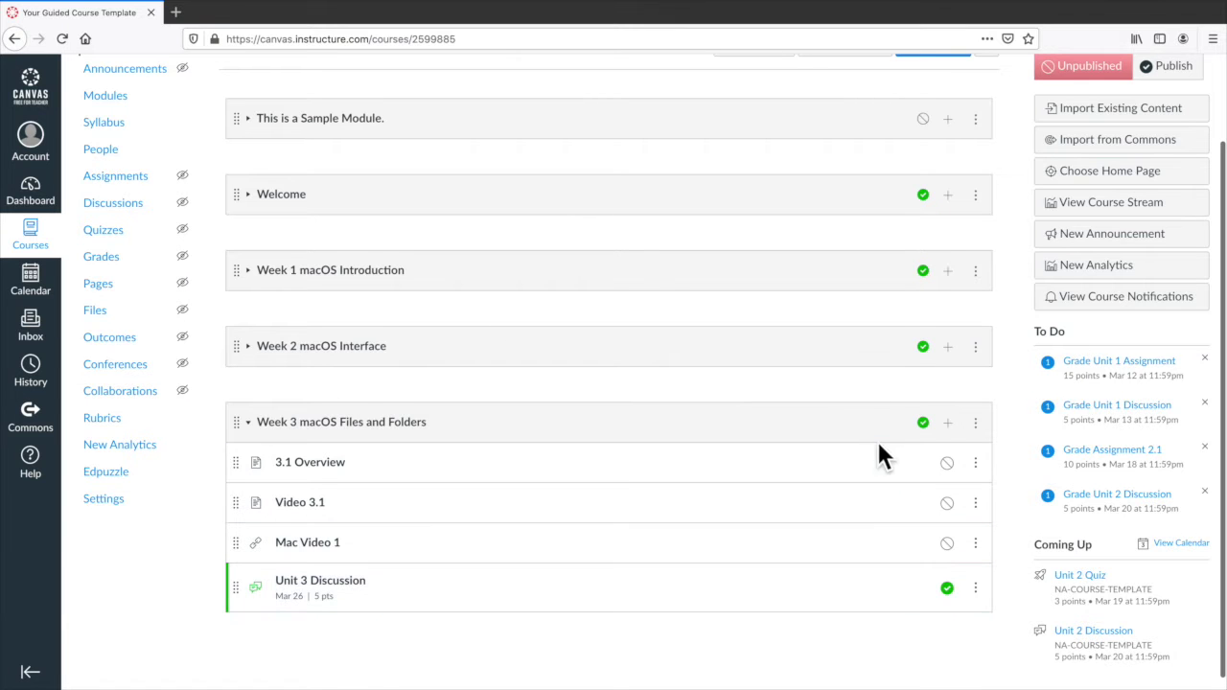
Step: Expand the Week 2 macOS Interface and Week 1 macOS Introduction modules and review the items through Week 3
scroll(729, 427, up, 3)
click(244, 447)
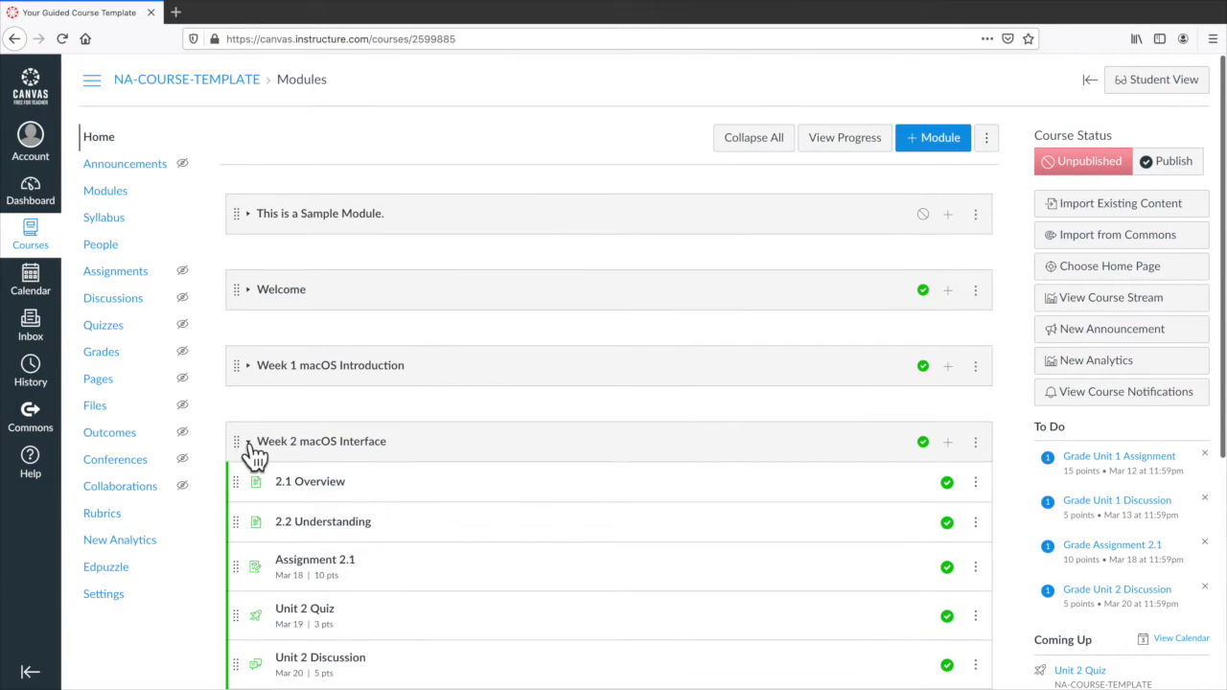
scroll(766, 479, down, 4)
scroll(774, 473, down, 4)
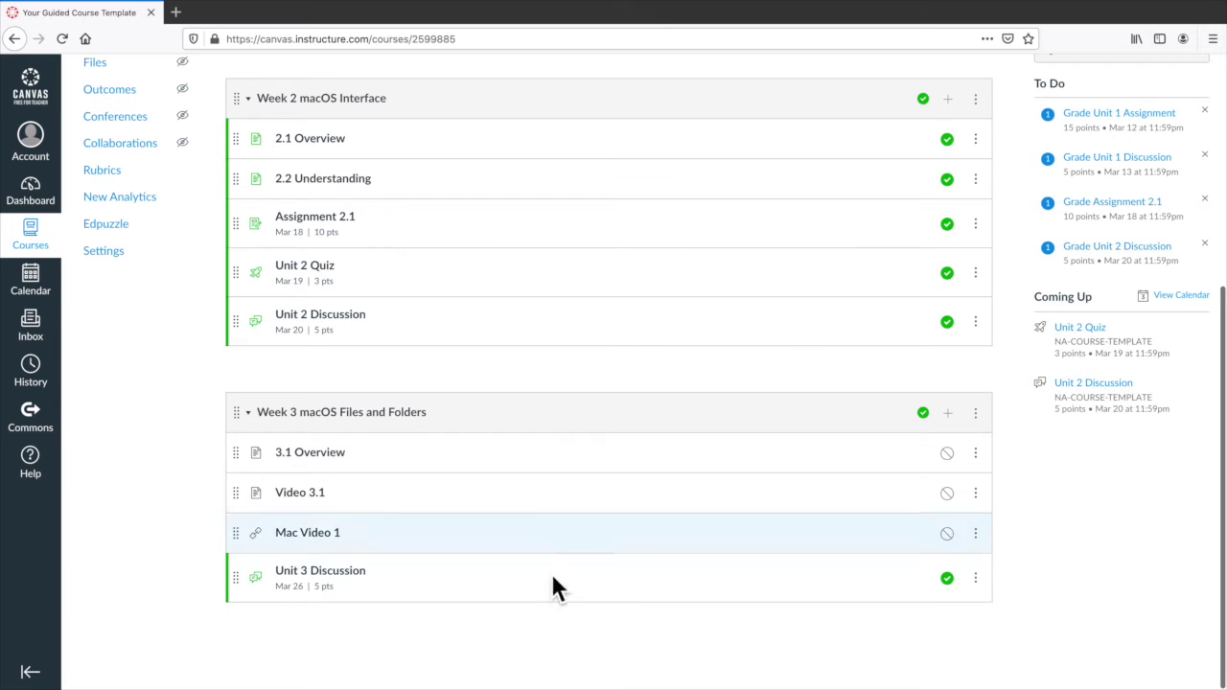
scroll(487, 587, up, 7)
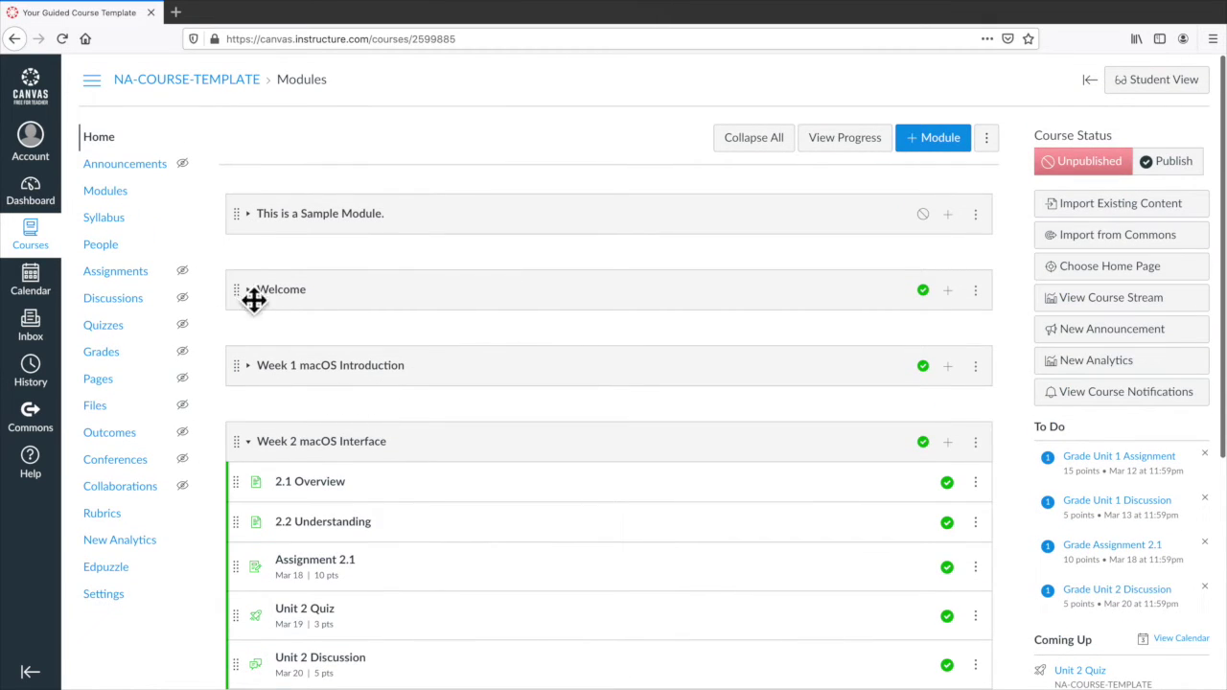
click(251, 366)
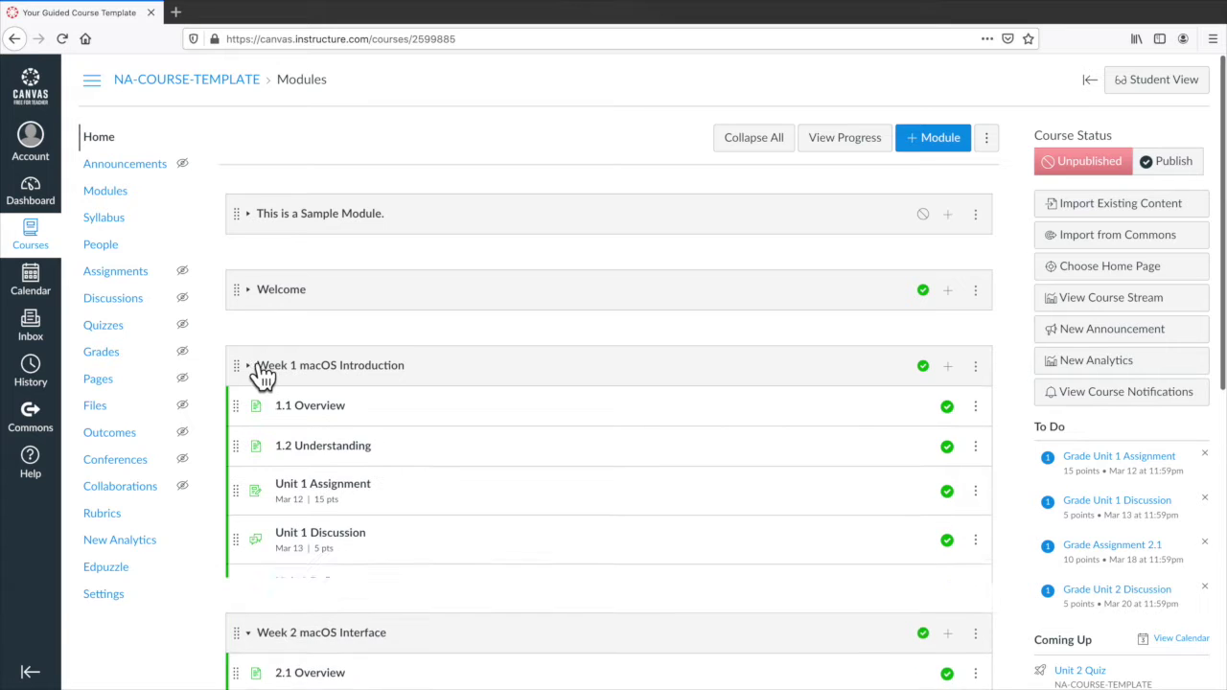
scroll(265, 345, down, 2)
scroll(335, 431, down, 5)
scroll(320, 458, down, 5)
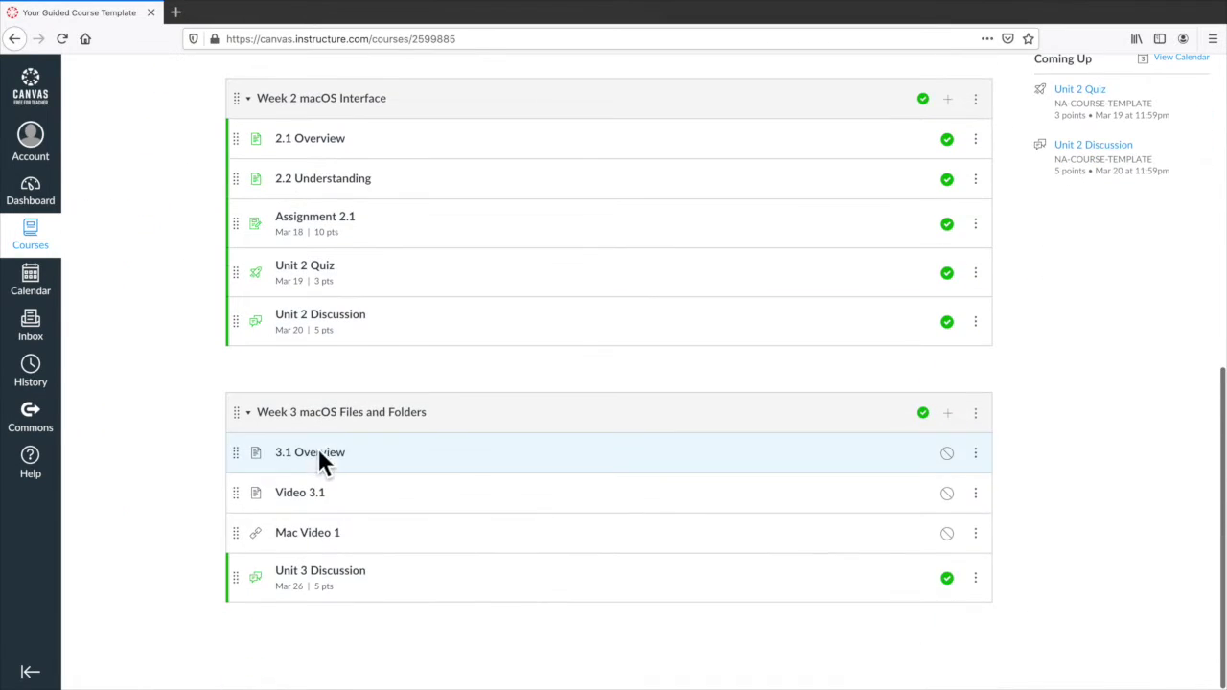
Step: Add a new discussion topic named Reflection to the Week 3 macOS Files and Folders module and publish it
click(947, 413)
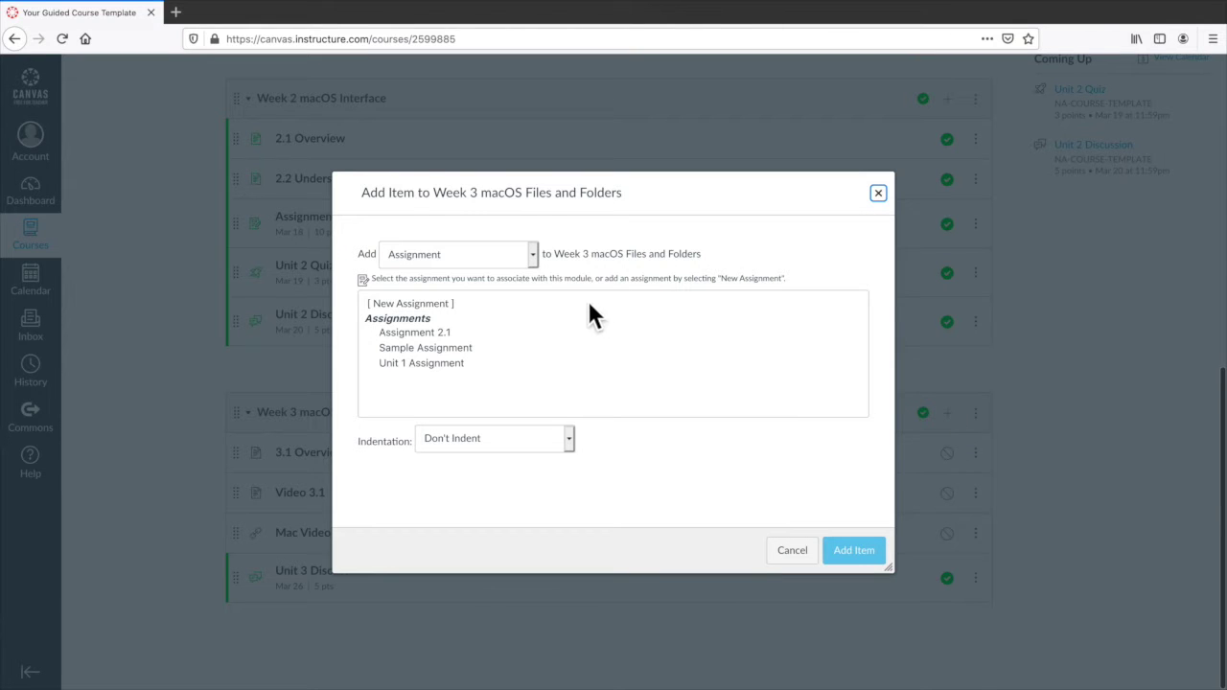
click(457, 254)
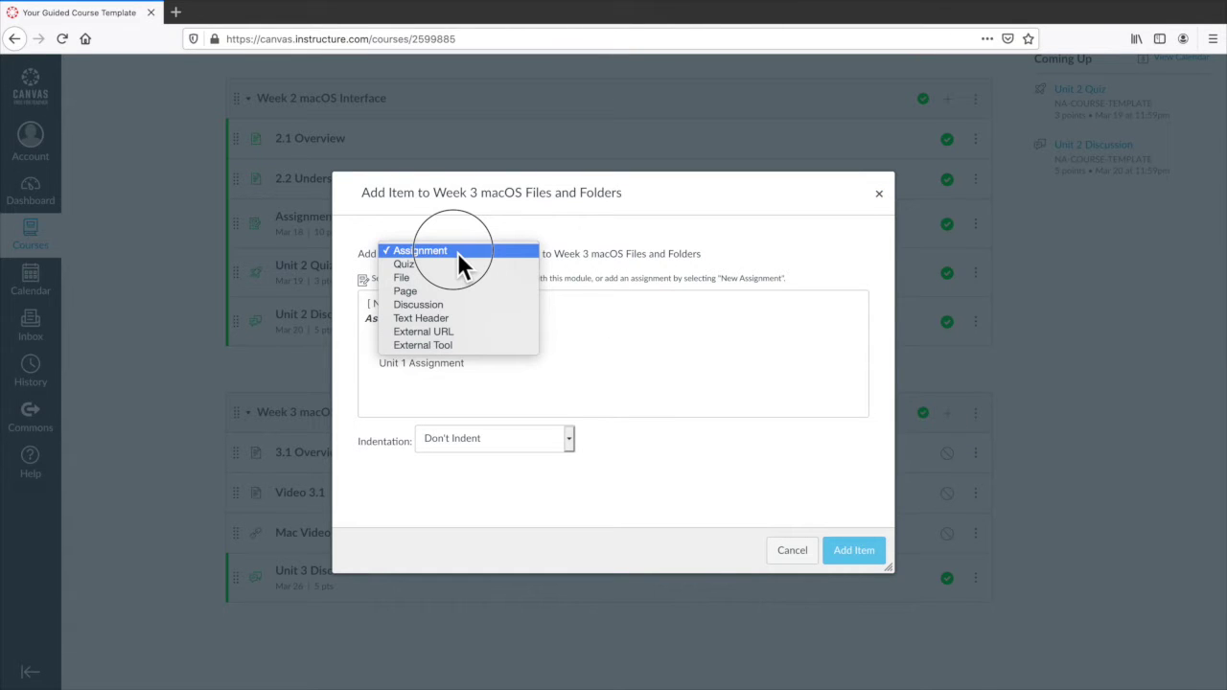
click(457, 304)
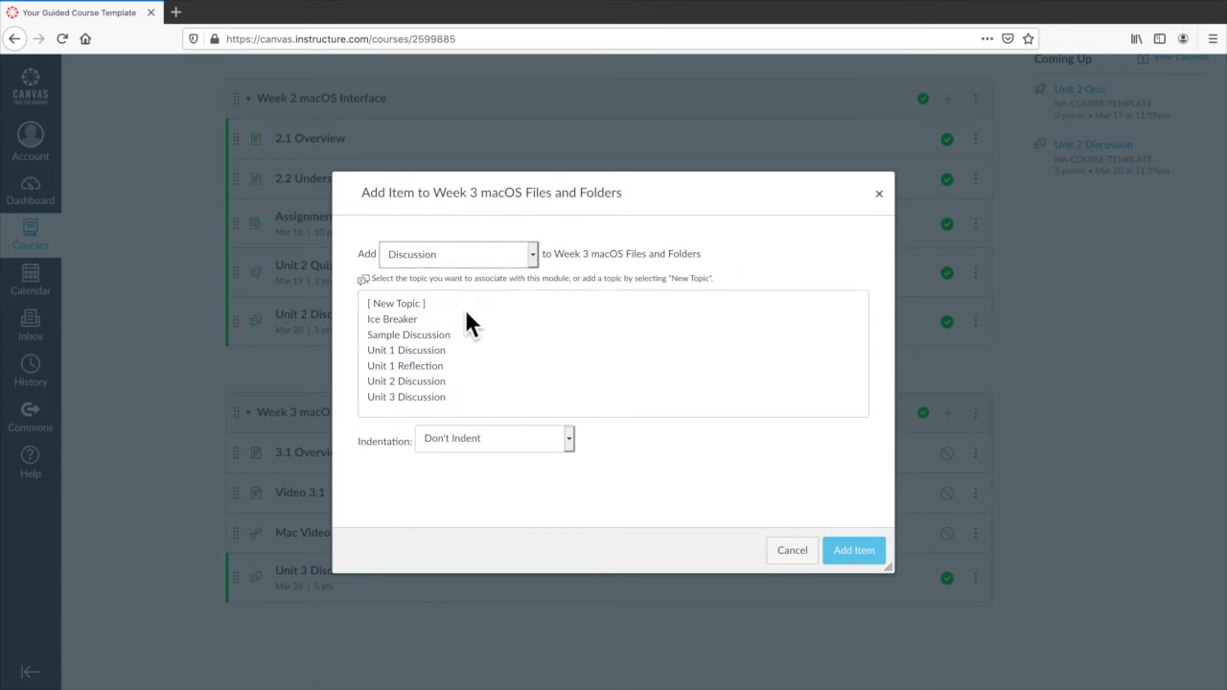
click(409, 305)
click(470, 444)
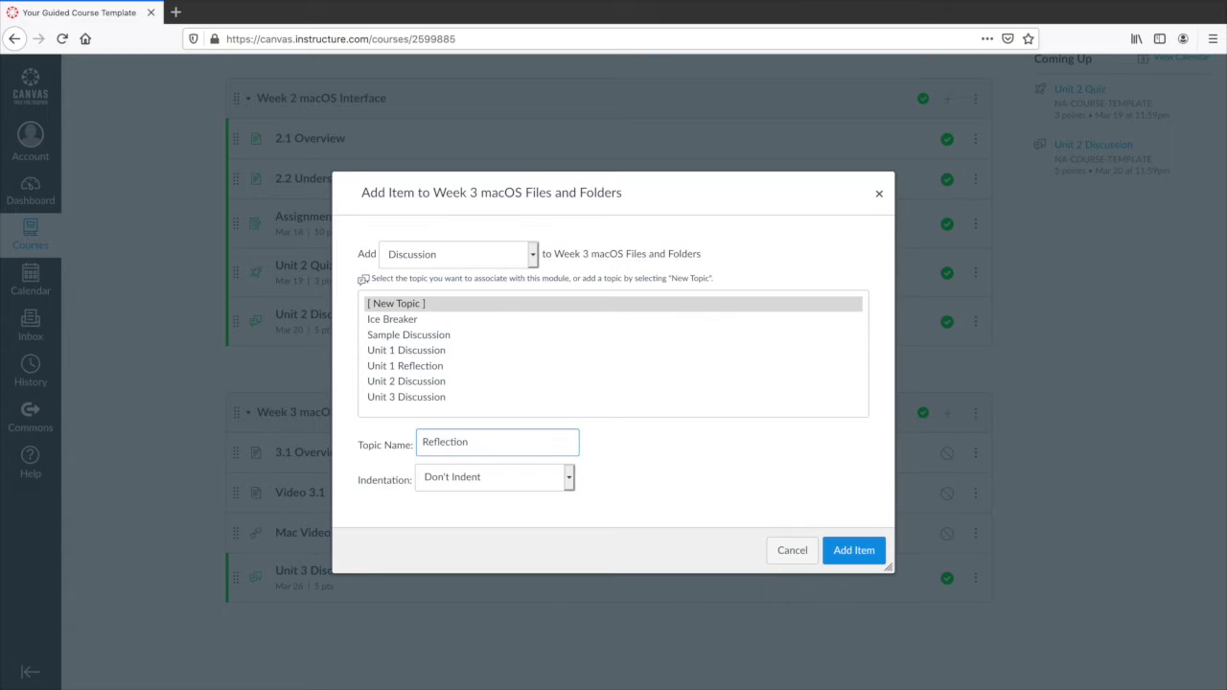
click(858, 555)
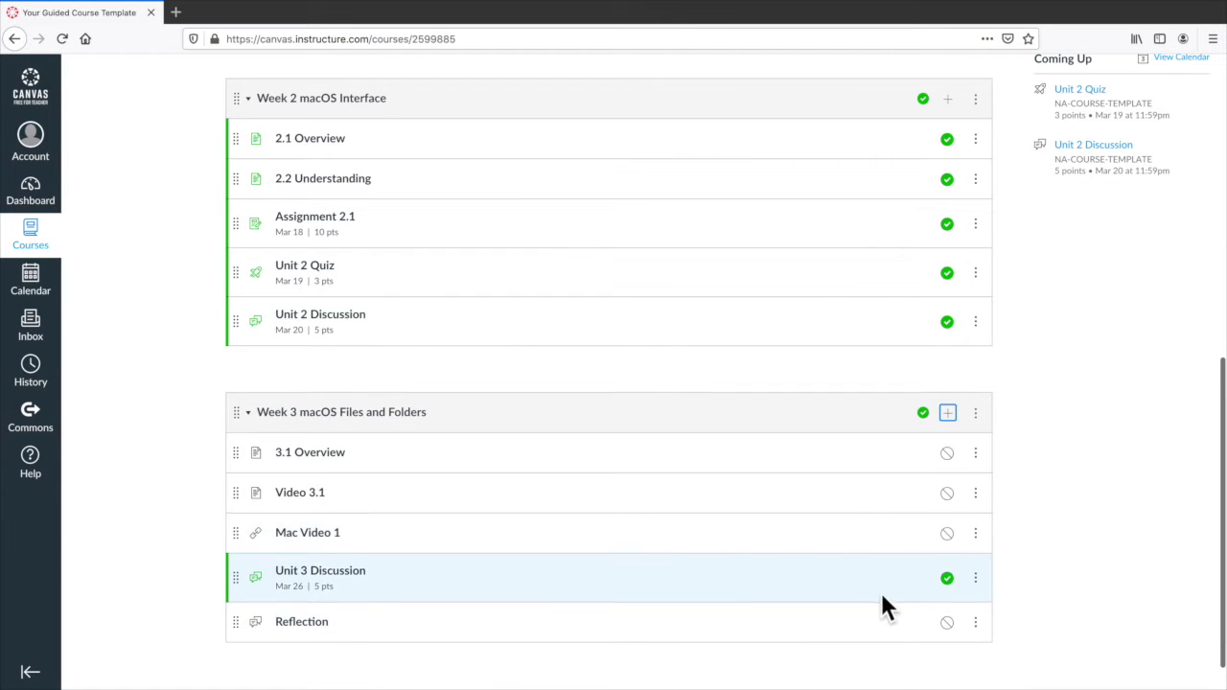
click(948, 623)
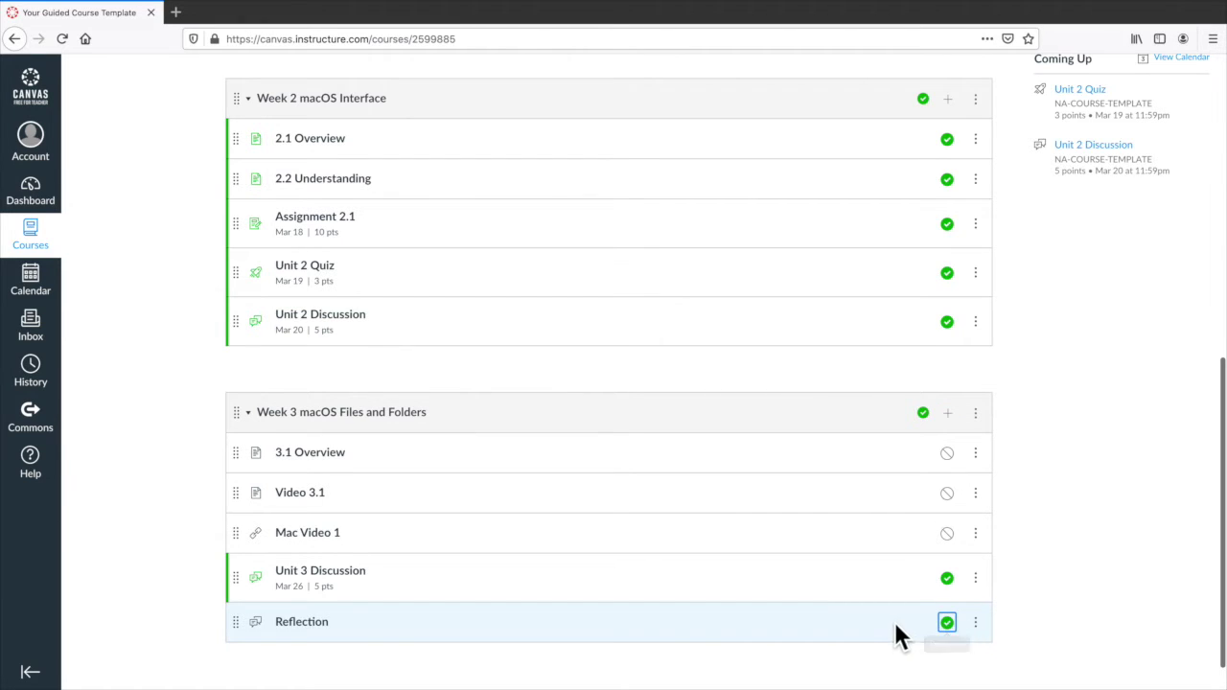
Step: Open the Reflection discussion for editing, allow threaded replies and make it graded
click(318, 624)
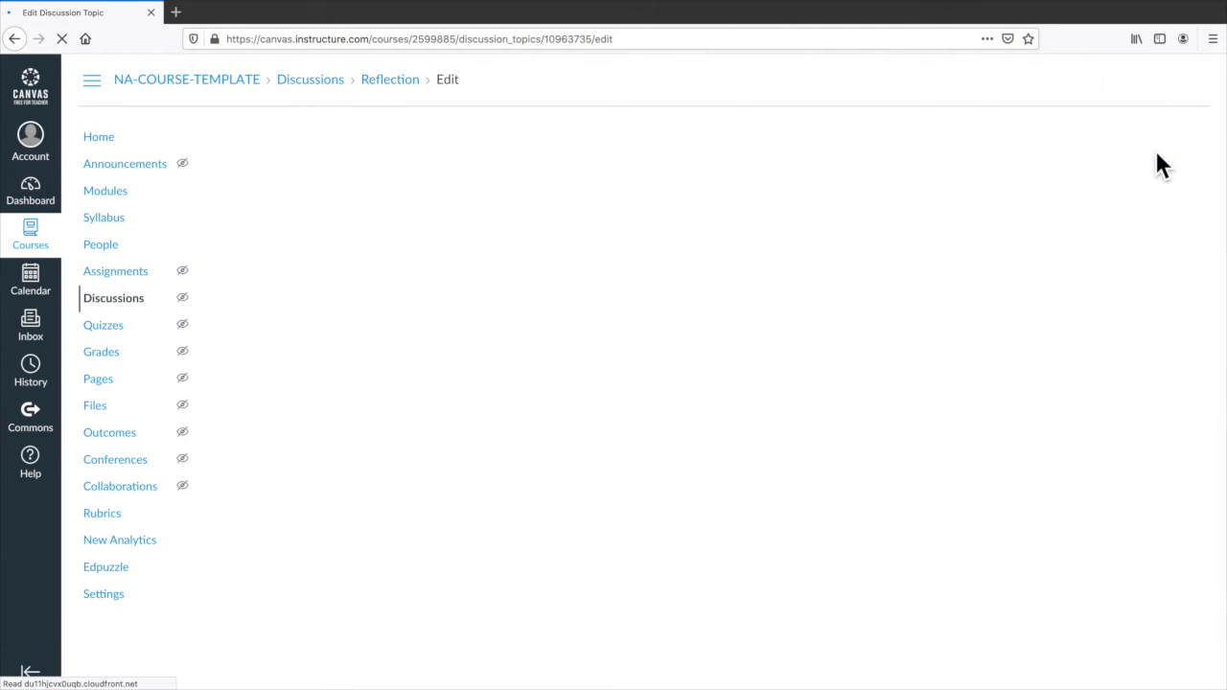
click(300, 294)
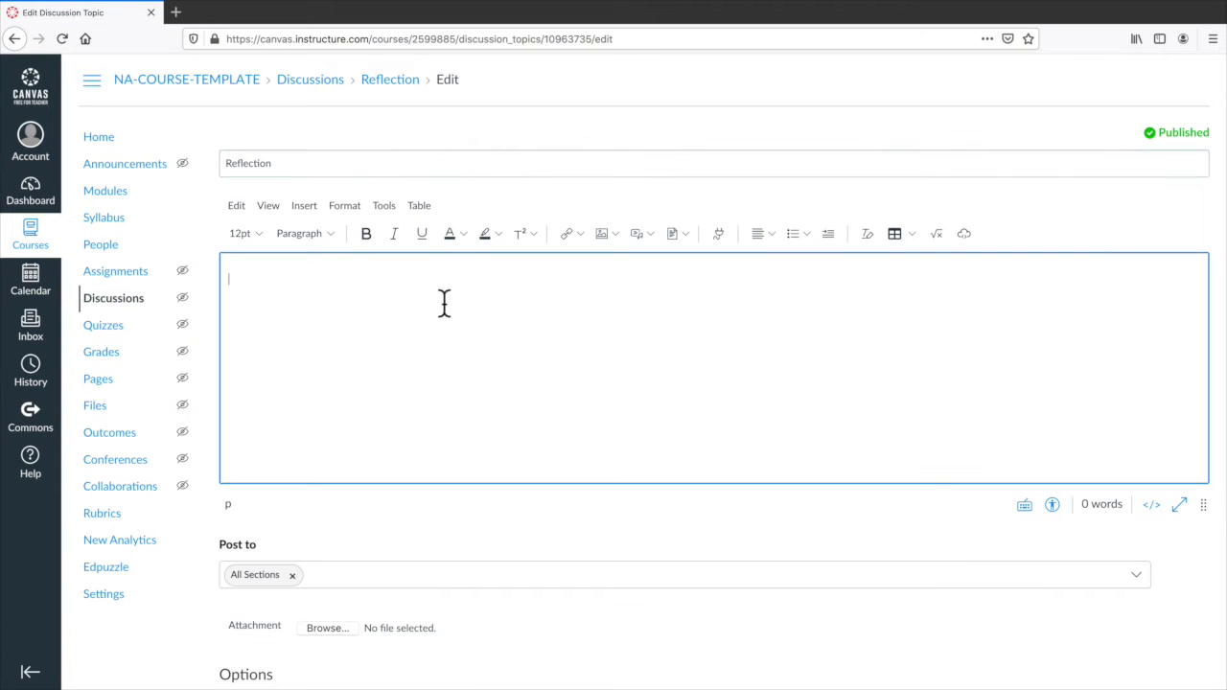
scroll(402, 347, down, 2)
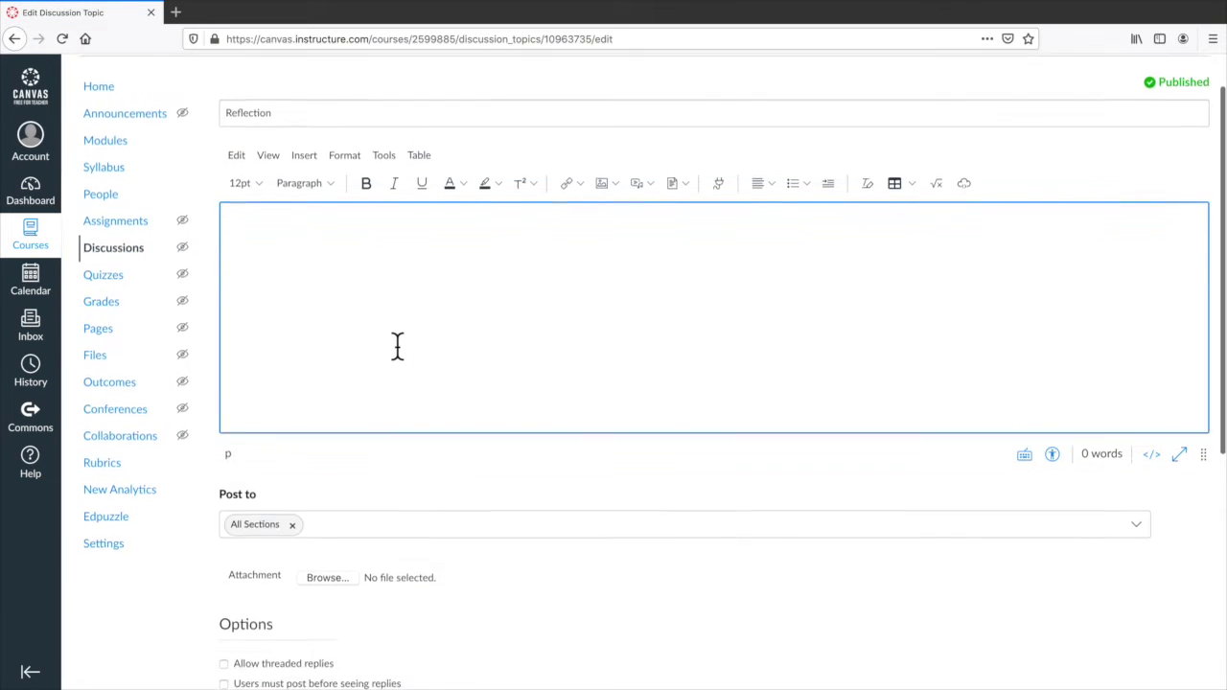
scroll(399, 347, down, 4)
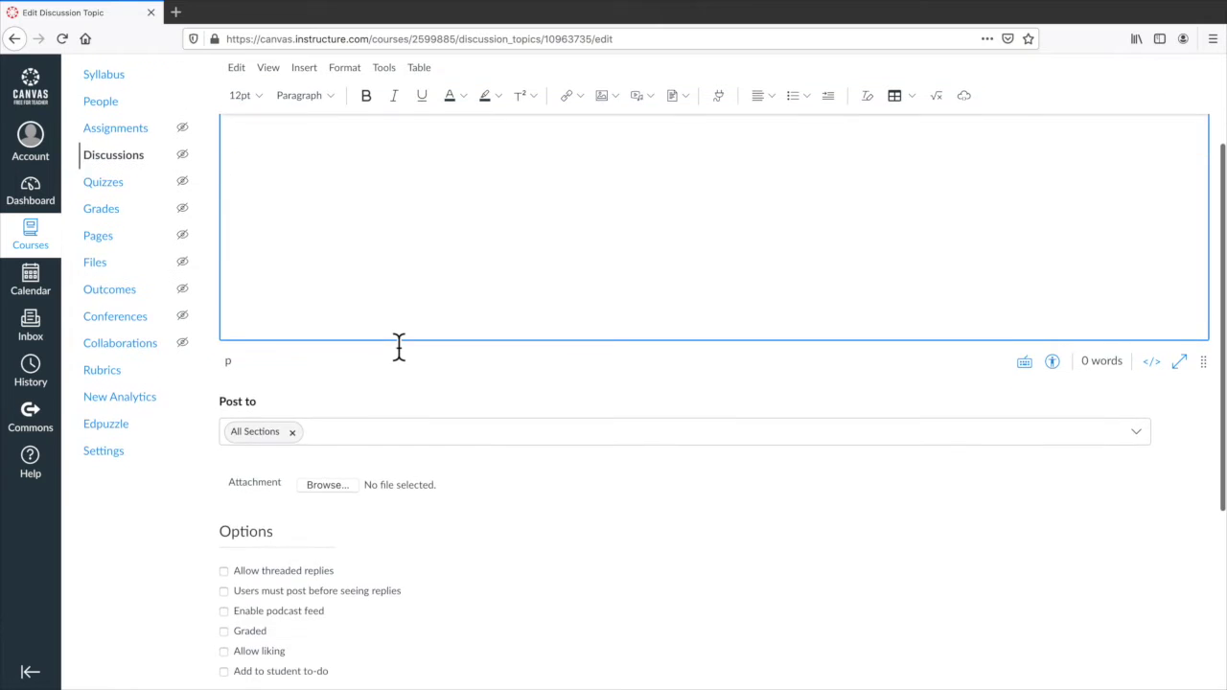
scroll(321, 407, down, 1)
click(290, 424)
click(257, 484)
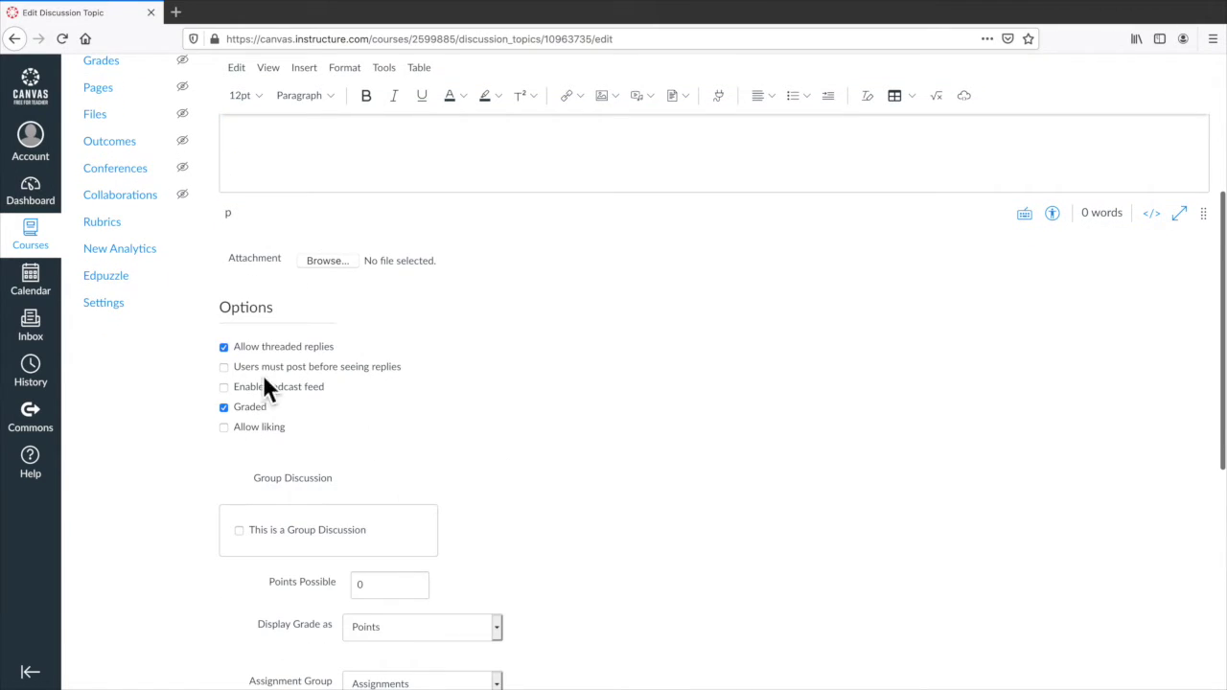
Step: Set the Reflection discussion's due date to March 27 for everyone and save the discussion
scroll(323, 392, down, 5)
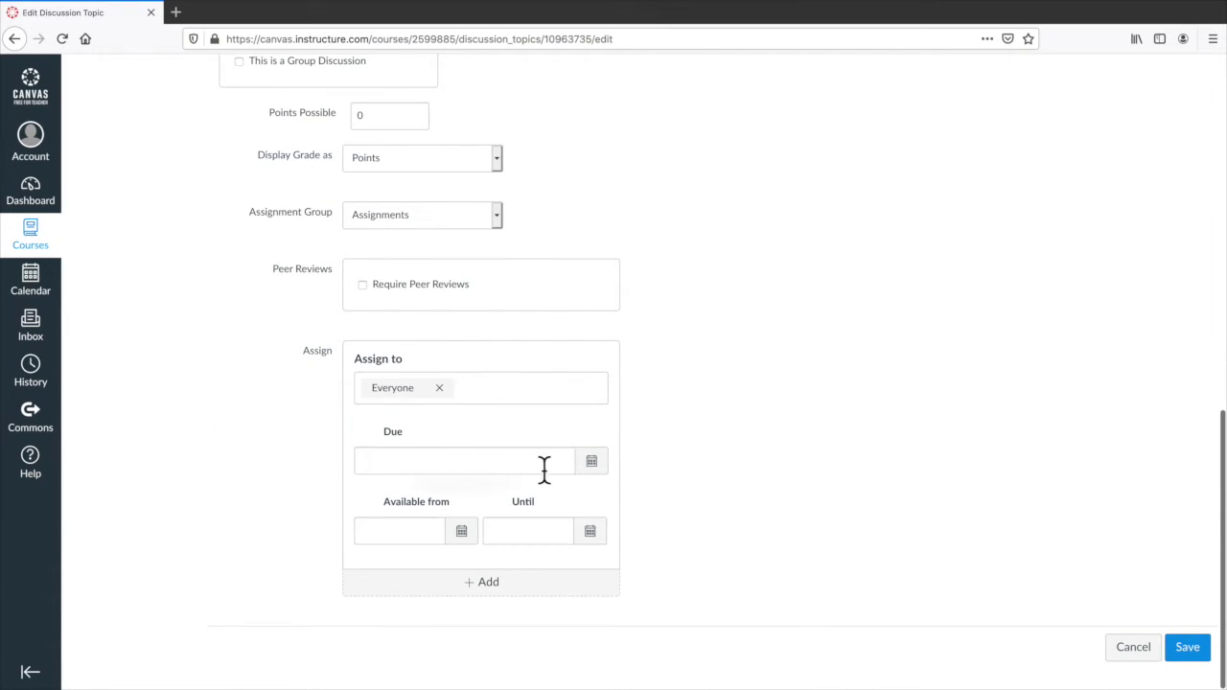
click(589, 467)
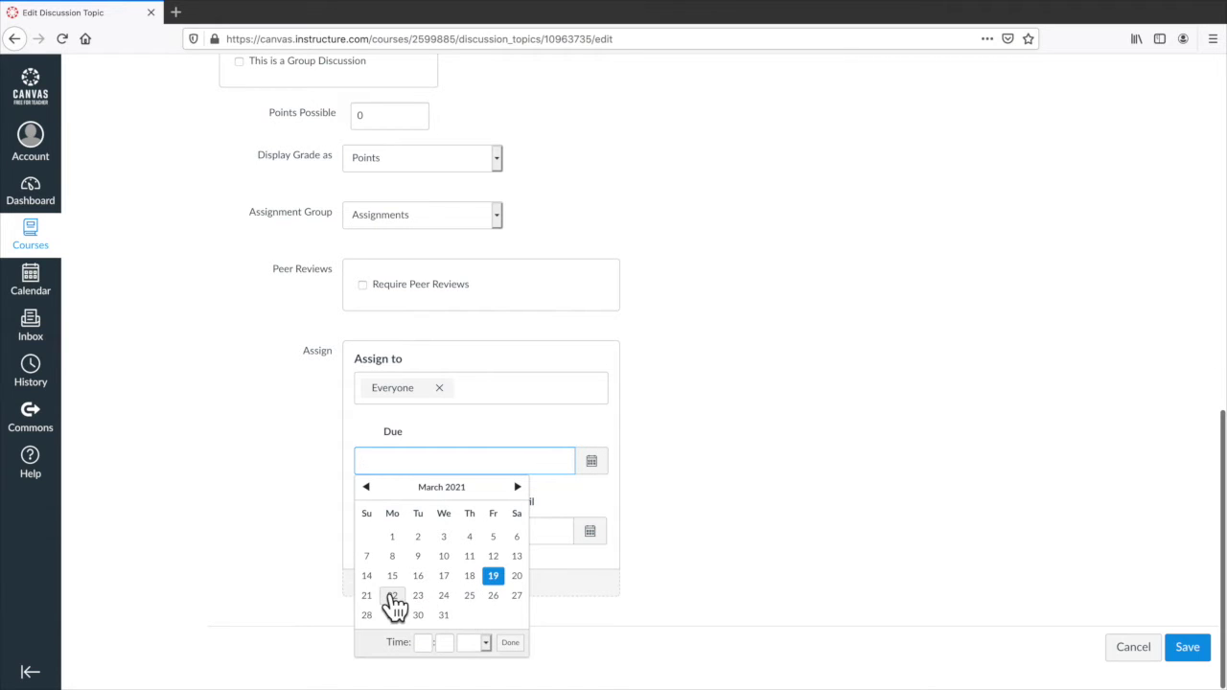
click(518, 602)
click(697, 517)
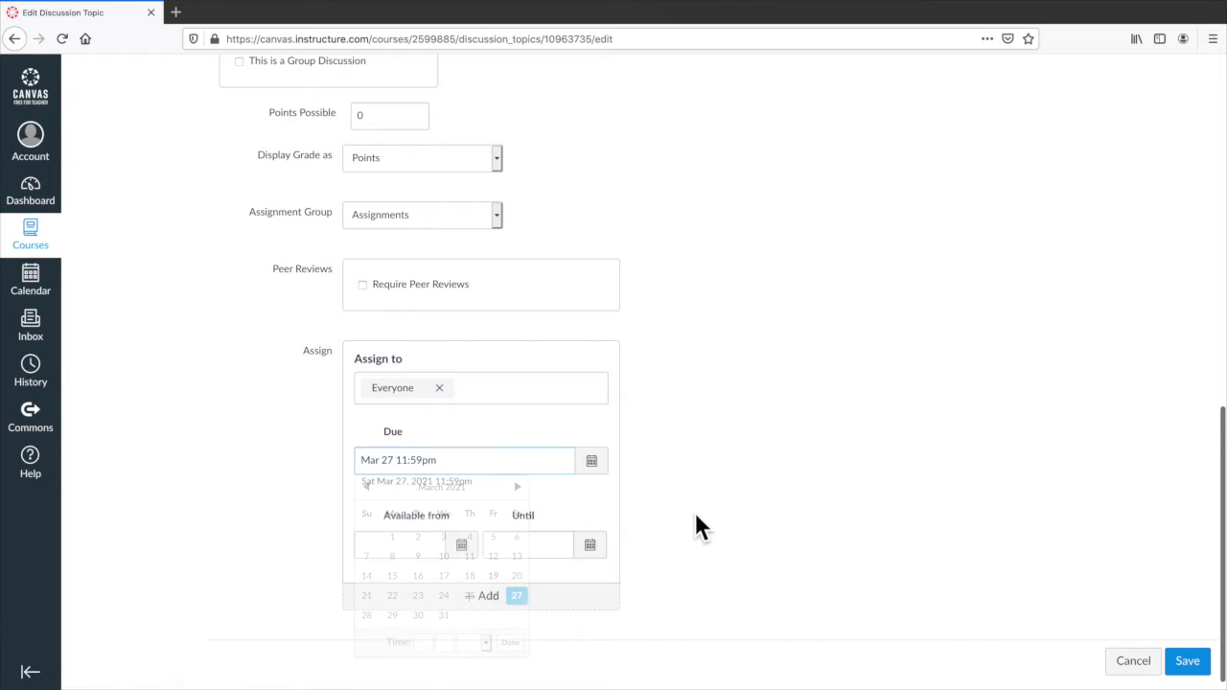
click(1188, 662)
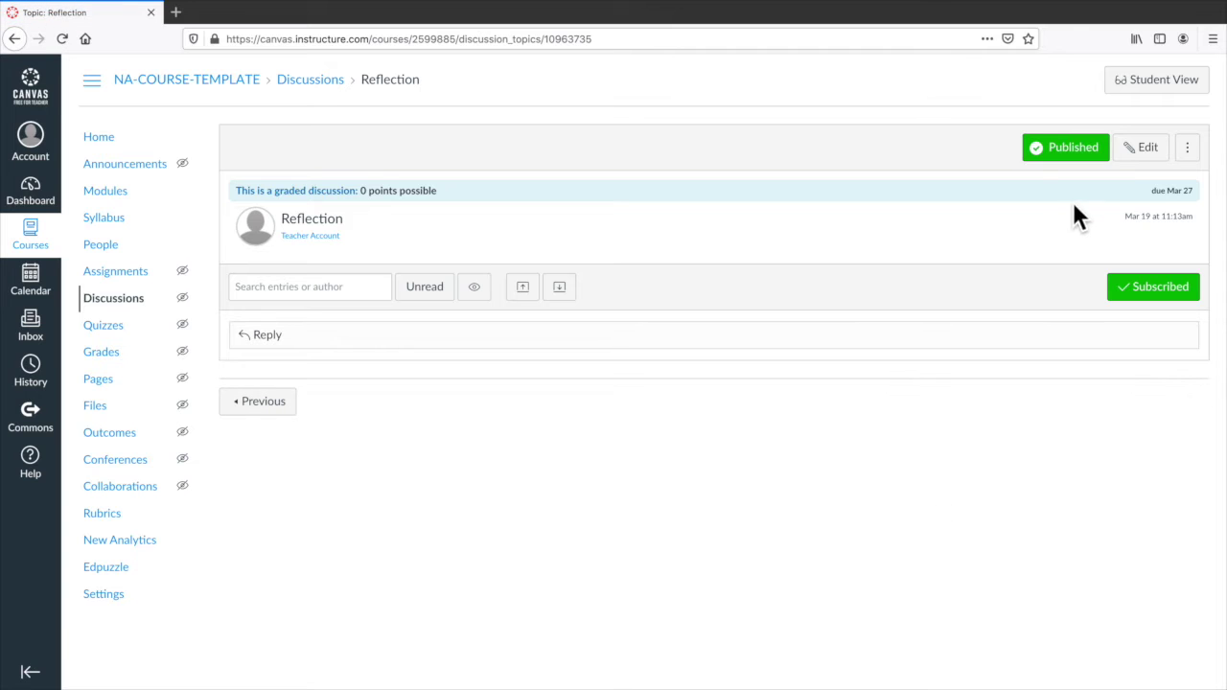
Step: Check the calendar for the Reflection discussion and return to the Week 3 module of Your Guided Course Template
click(37, 293)
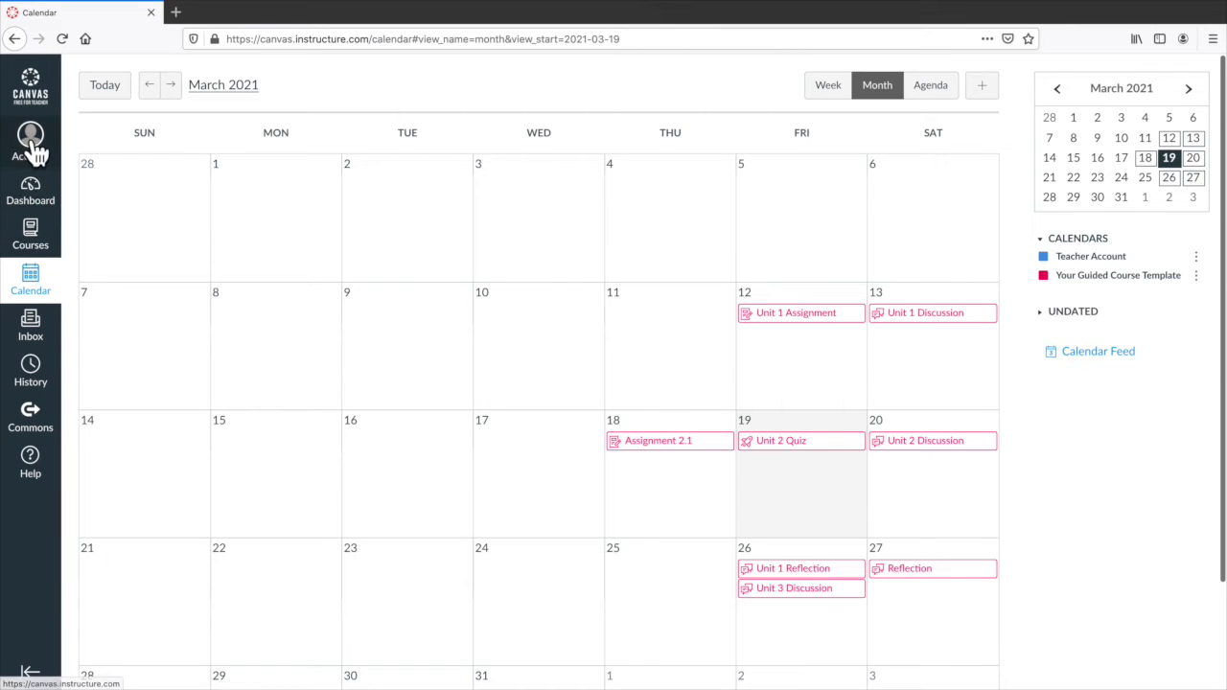
scroll(33, 244, down, 1)
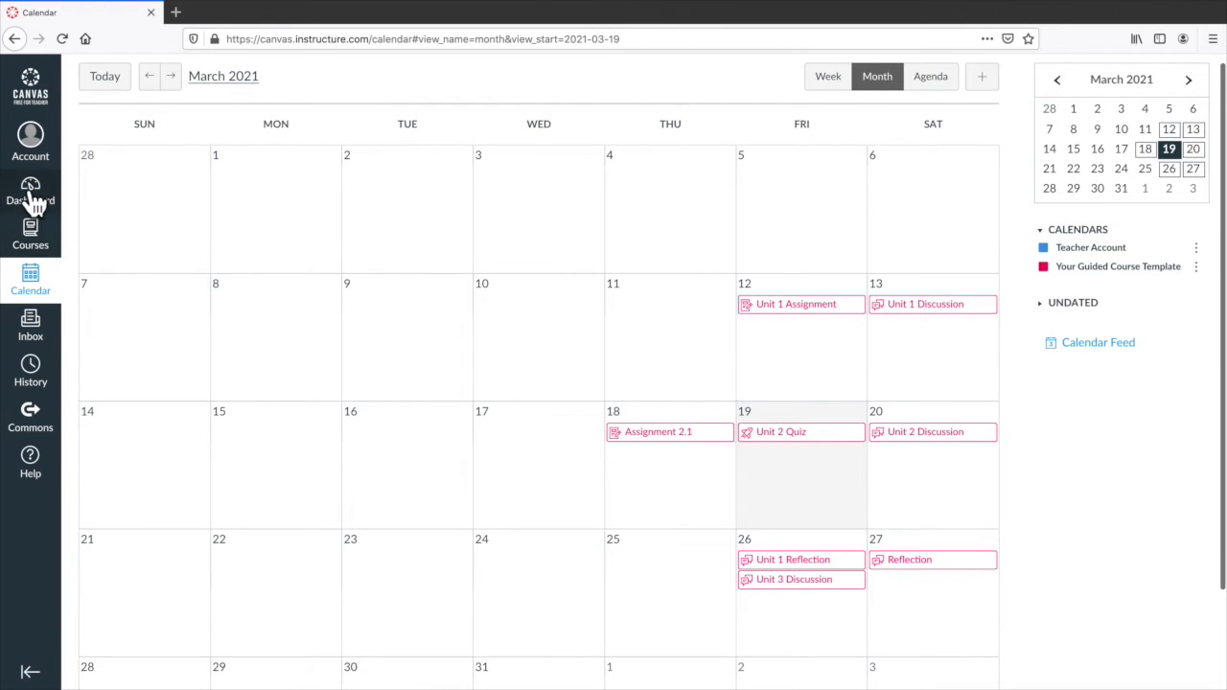
click(40, 237)
click(156, 153)
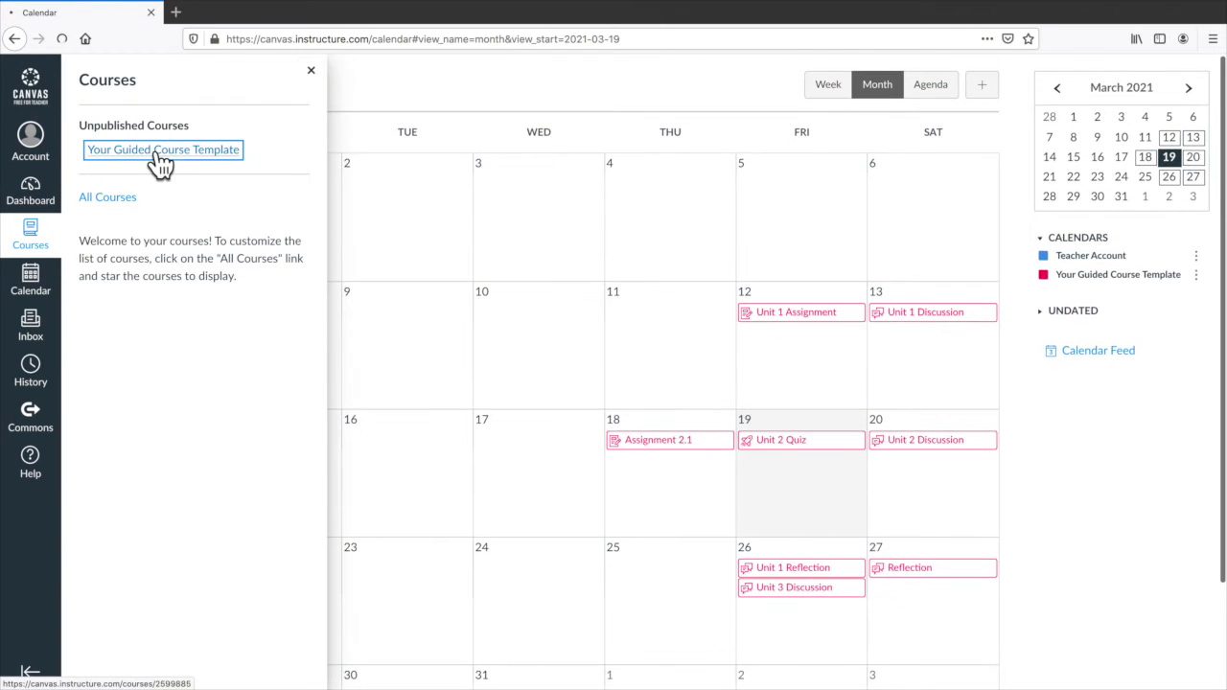
scroll(192, 230, down, 3)
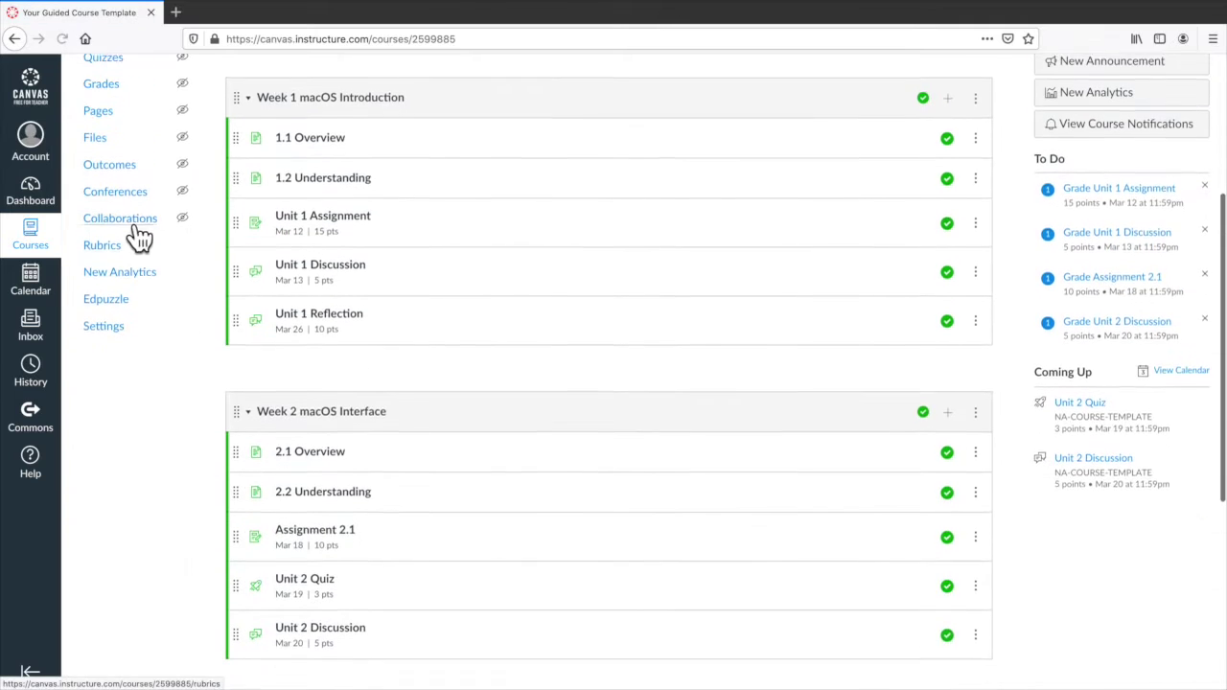
scroll(470, 486, up, 1)
scroll(460, 486, down, 4)
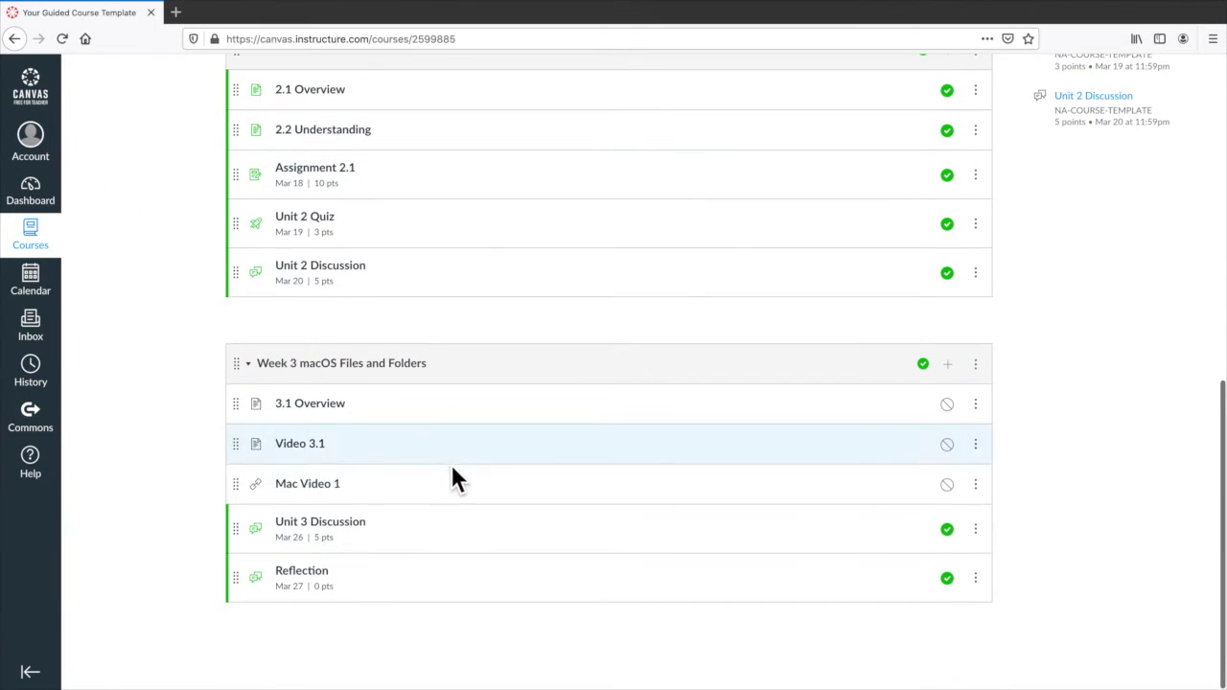
Step: Add a new assignment named Publish a Podcast to the Week 3 macOS Files and Folders module and publish it
click(948, 366)
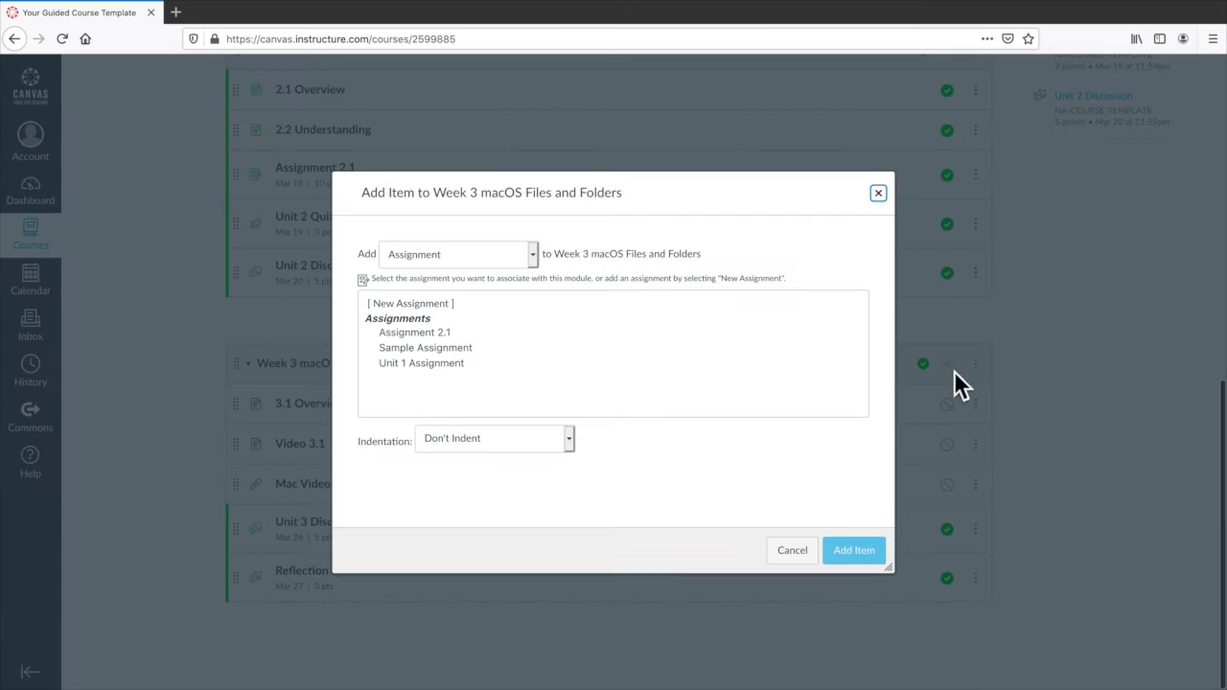
click(486, 256)
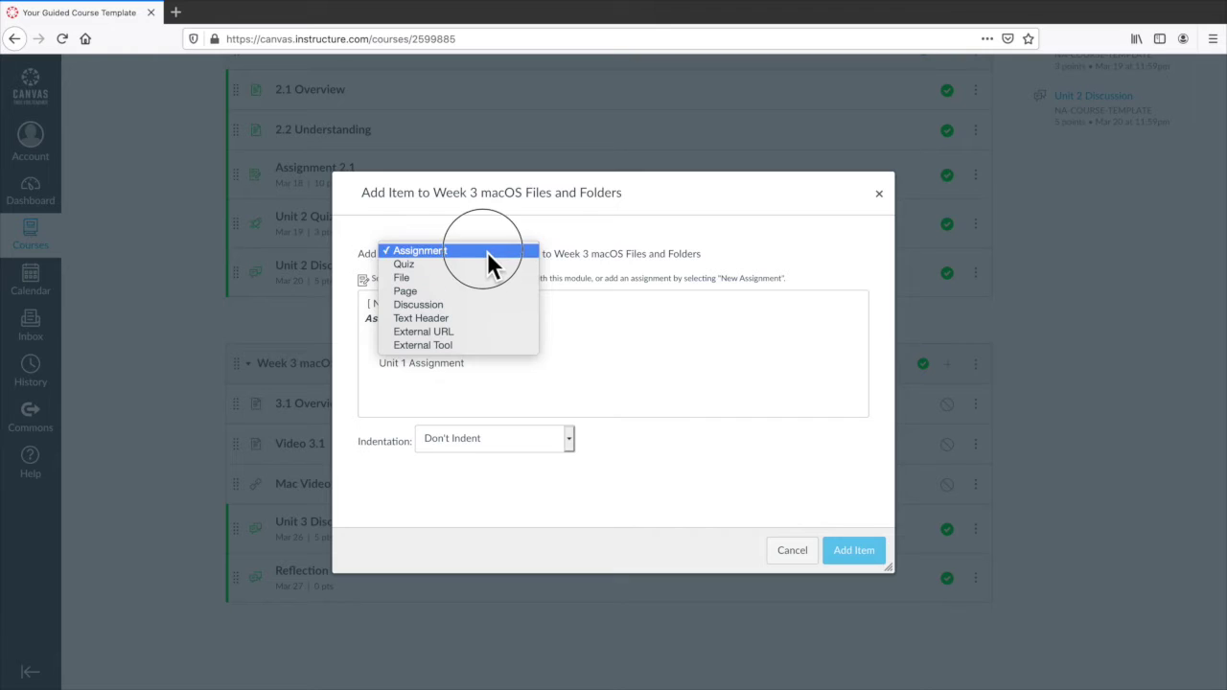
click(657, 281)
click(450, 303)
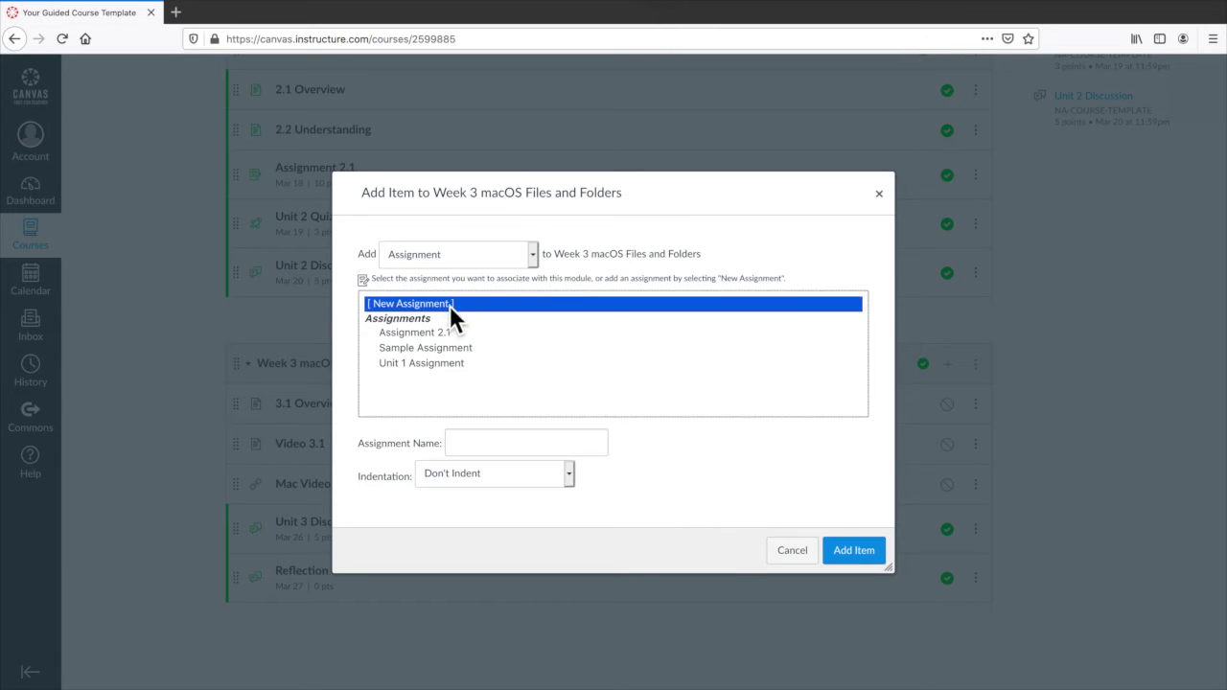
click(481, 444)
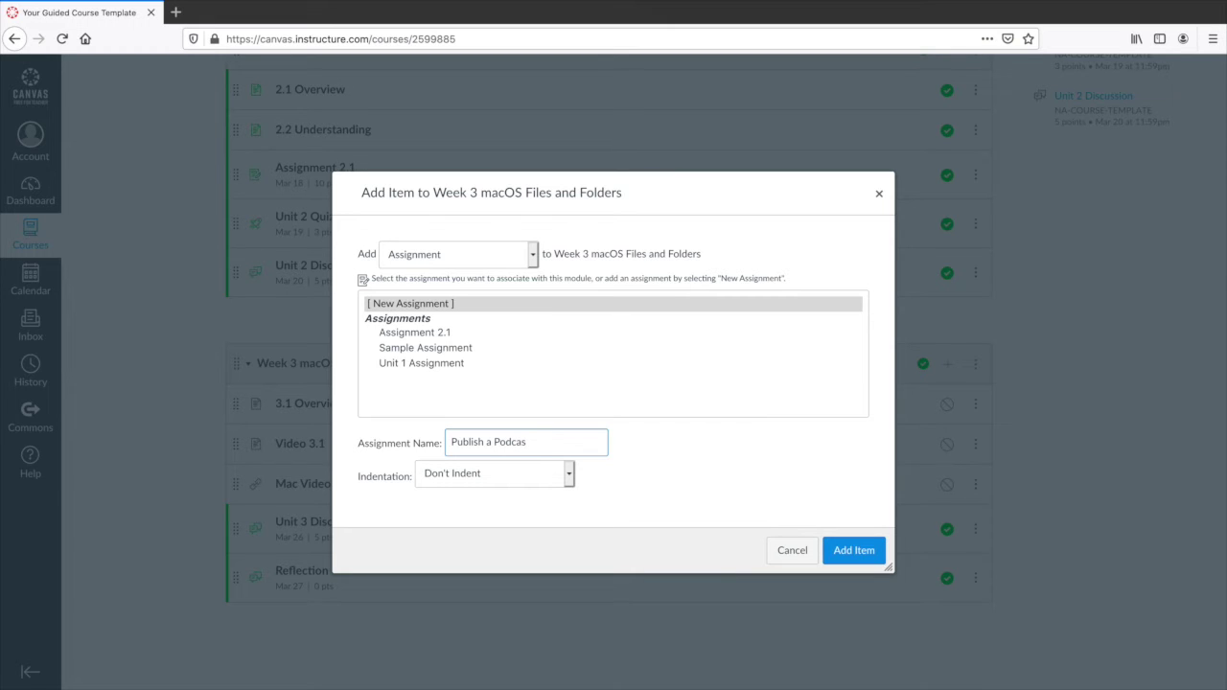
click(848, 549)
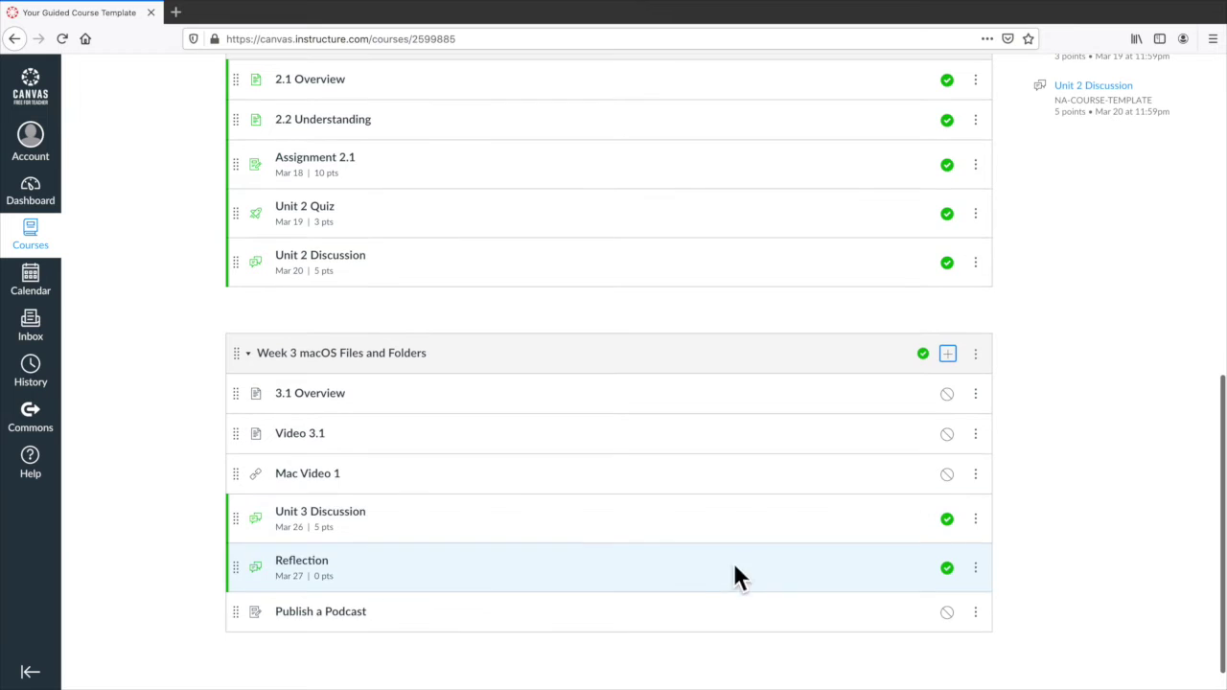
click(947, 612)
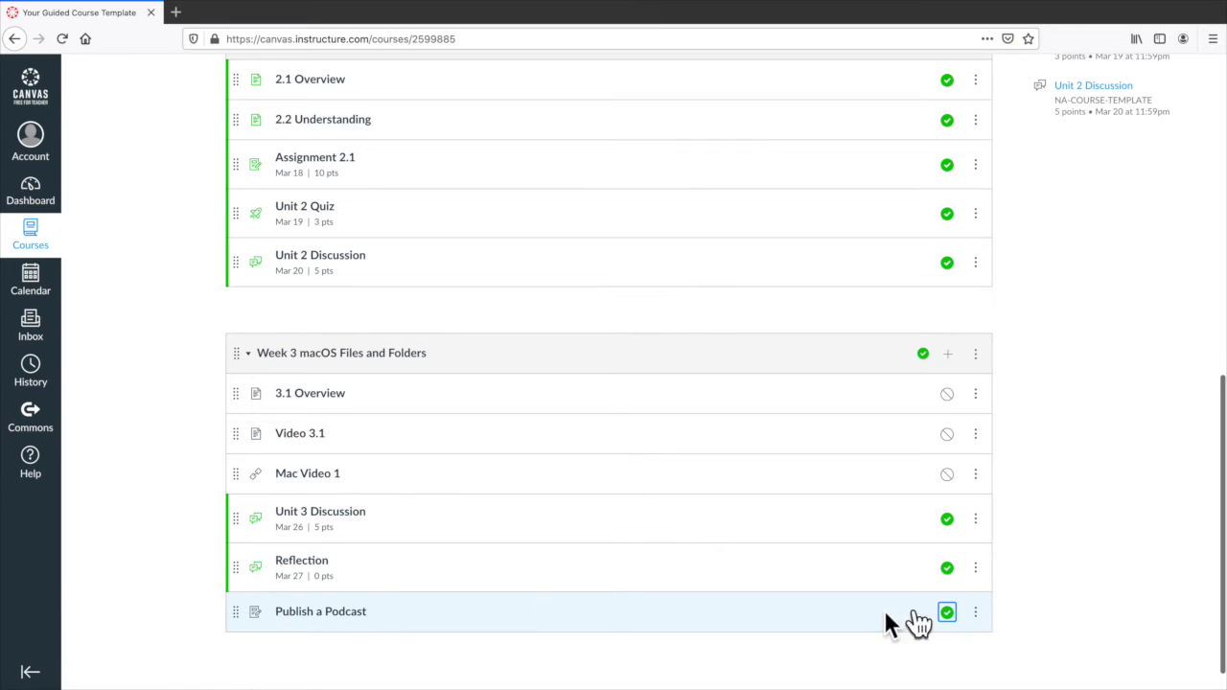
Step: Open the Publish a Podcast assignment in the Week 3 module for editing and set its points to 10
click(349, 614)
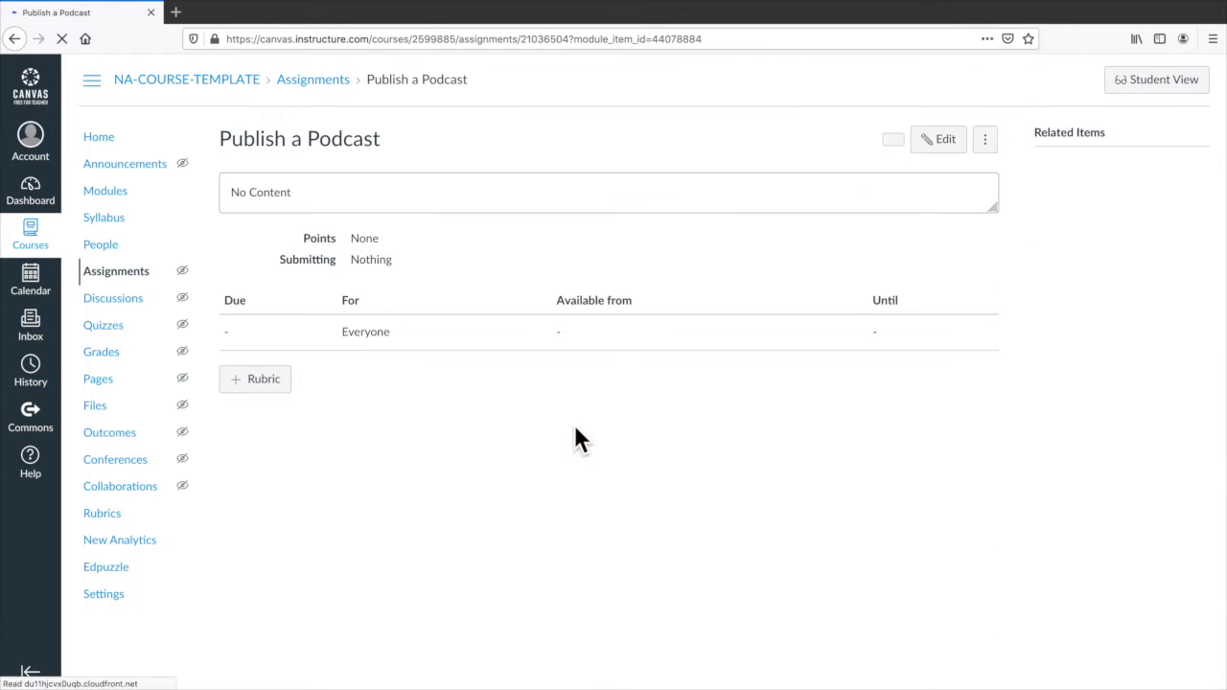
click(937, 144)
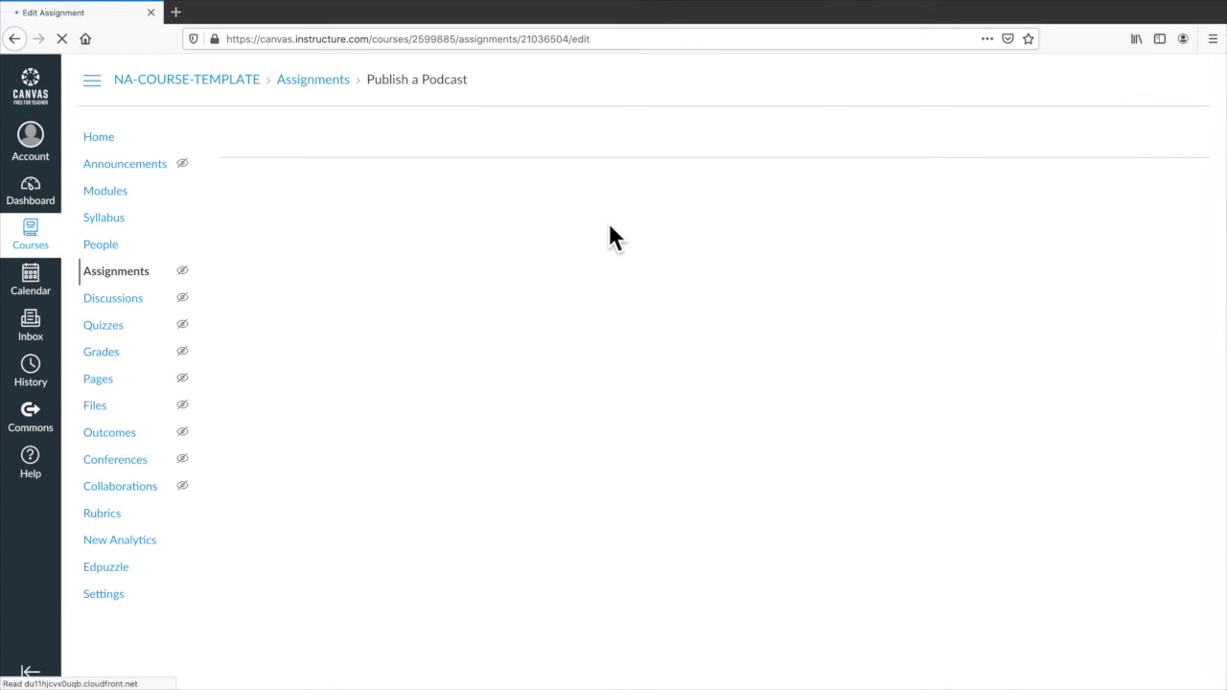
click(330, 326)
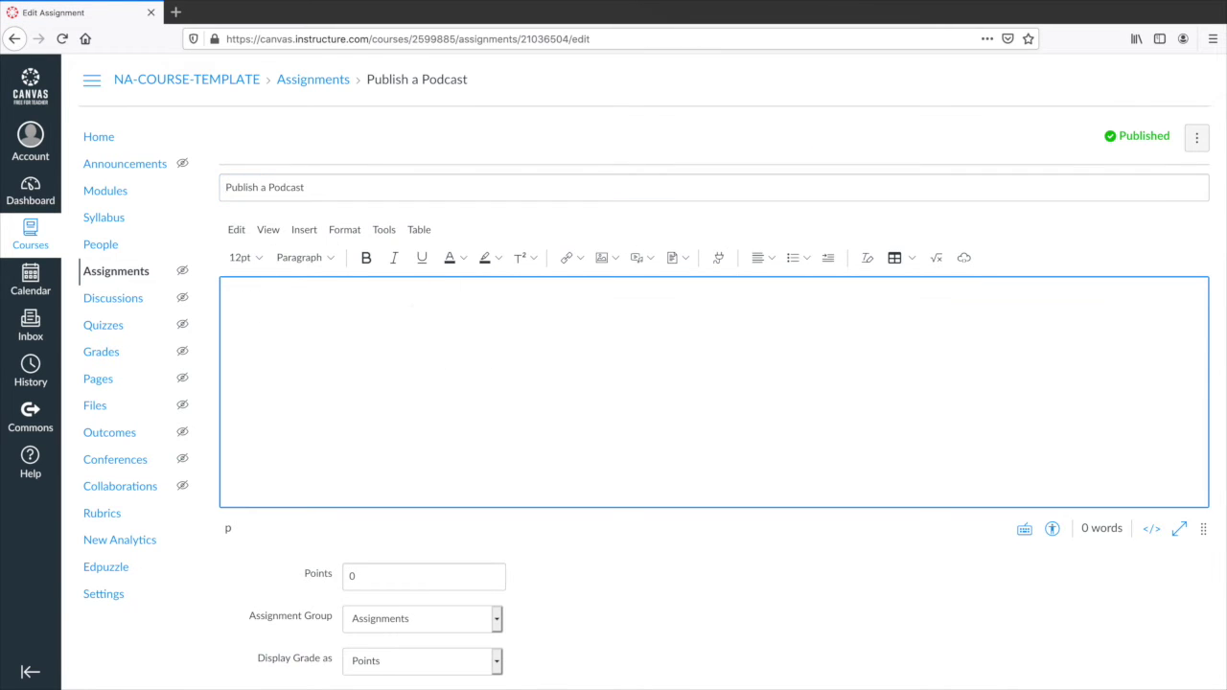
scroll(407, 319, down, 3)
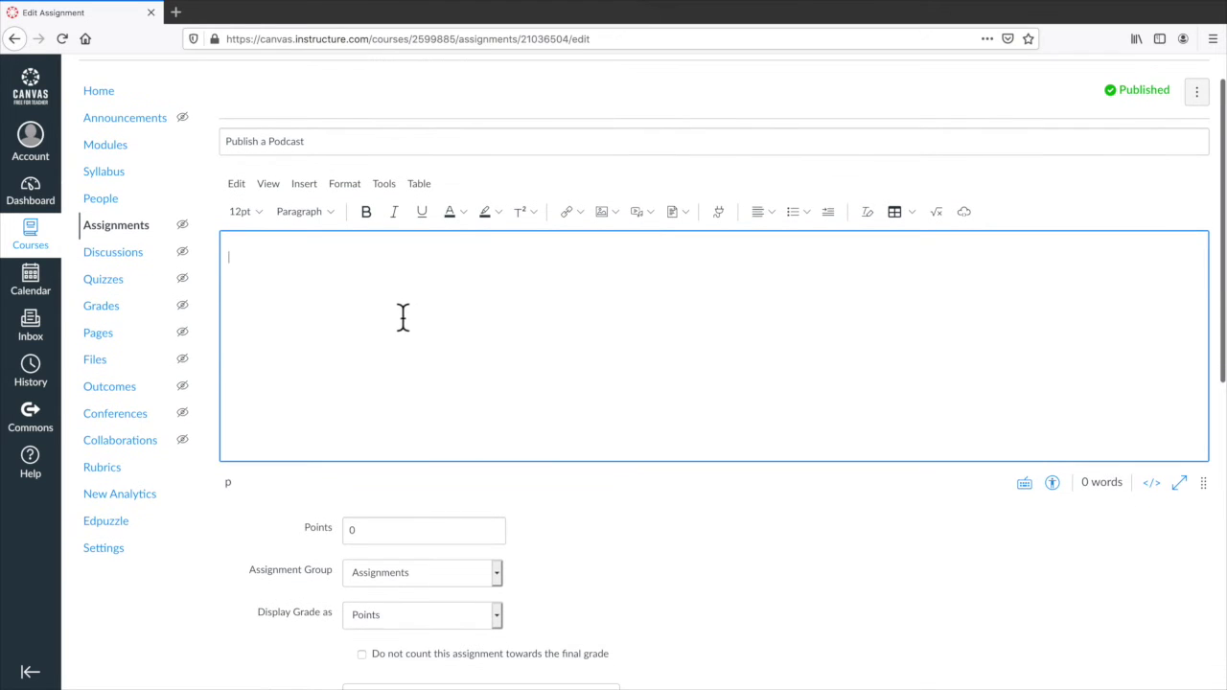
click(307, 446)
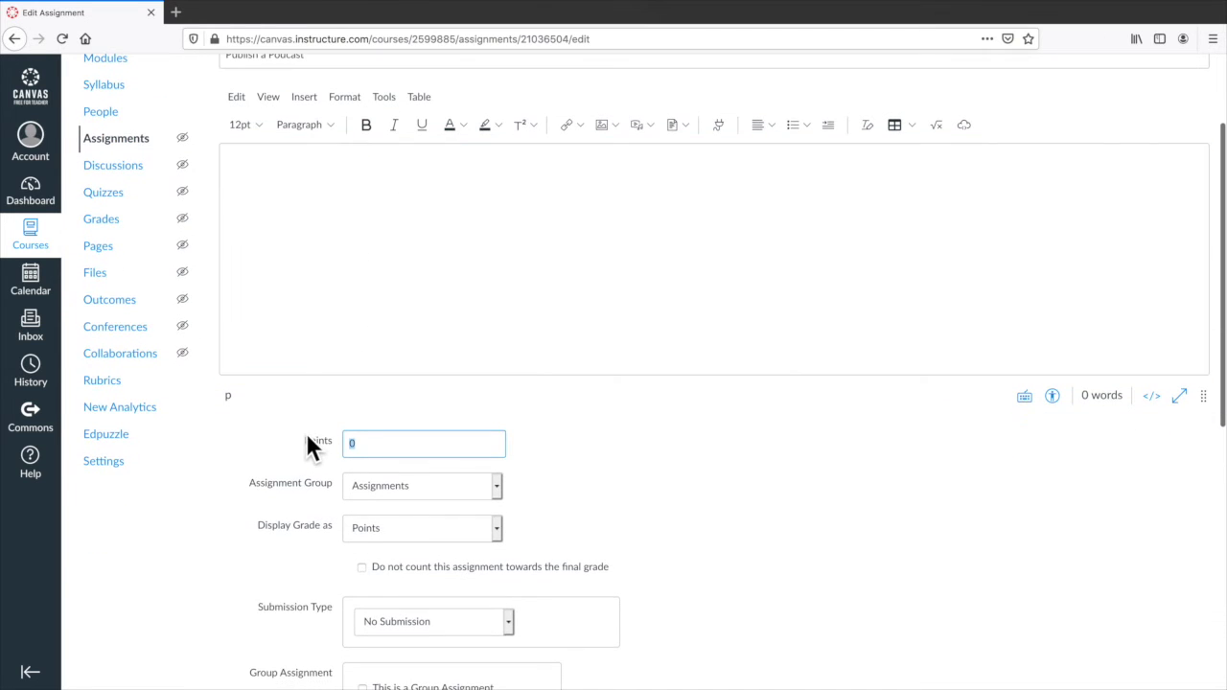
text(10)
Step: Set the Publish a Podcast assignment's due date to March 20 at 11:59pm for everyone
scroll(599, 456, down, 5)
scroll(389, 422, down, 3)
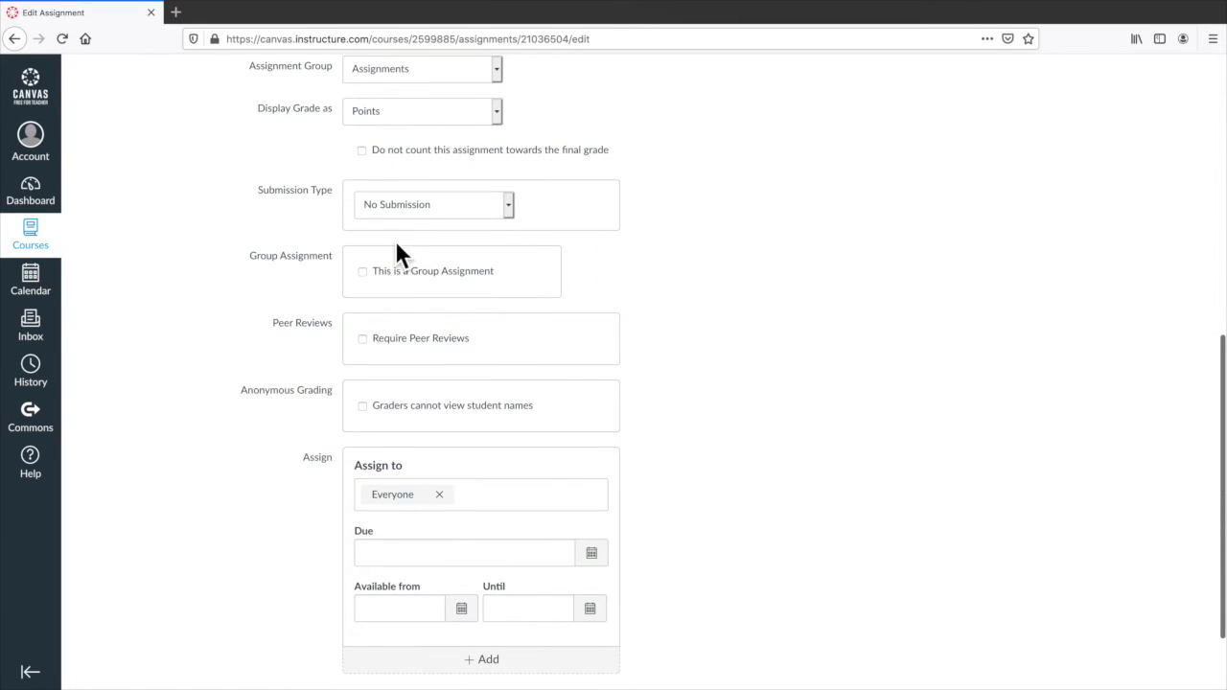
scroll(274, 504, down, 3)
click(591, 464)
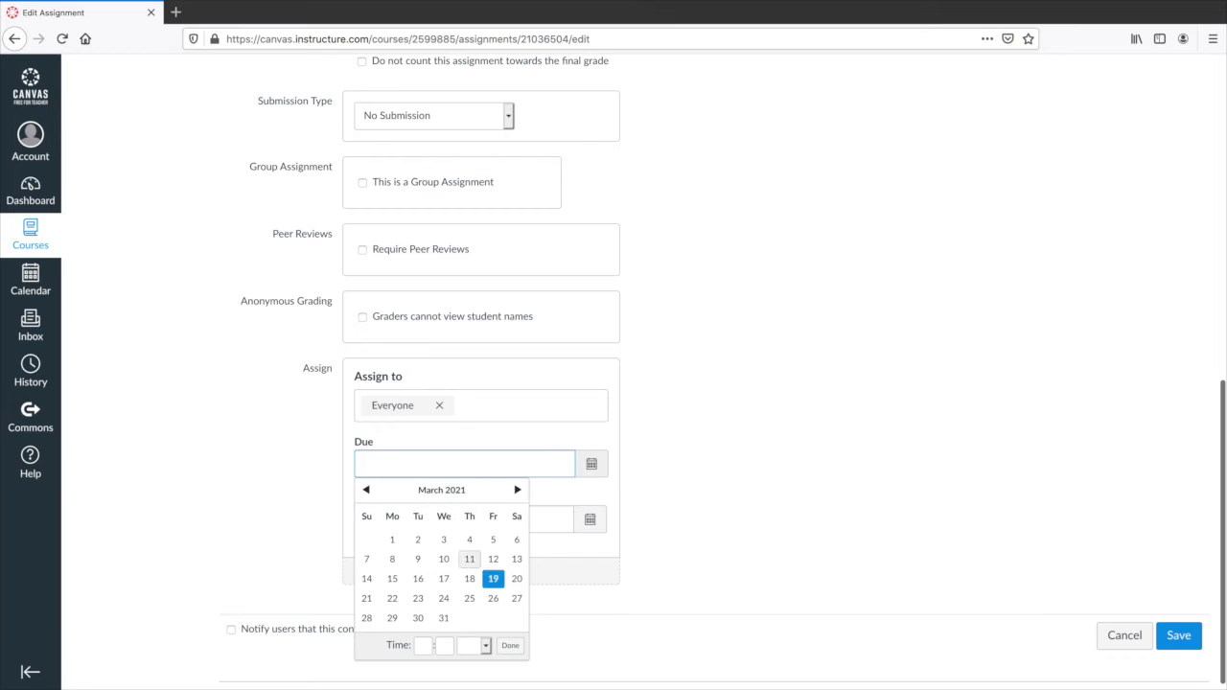
click(517, 579)
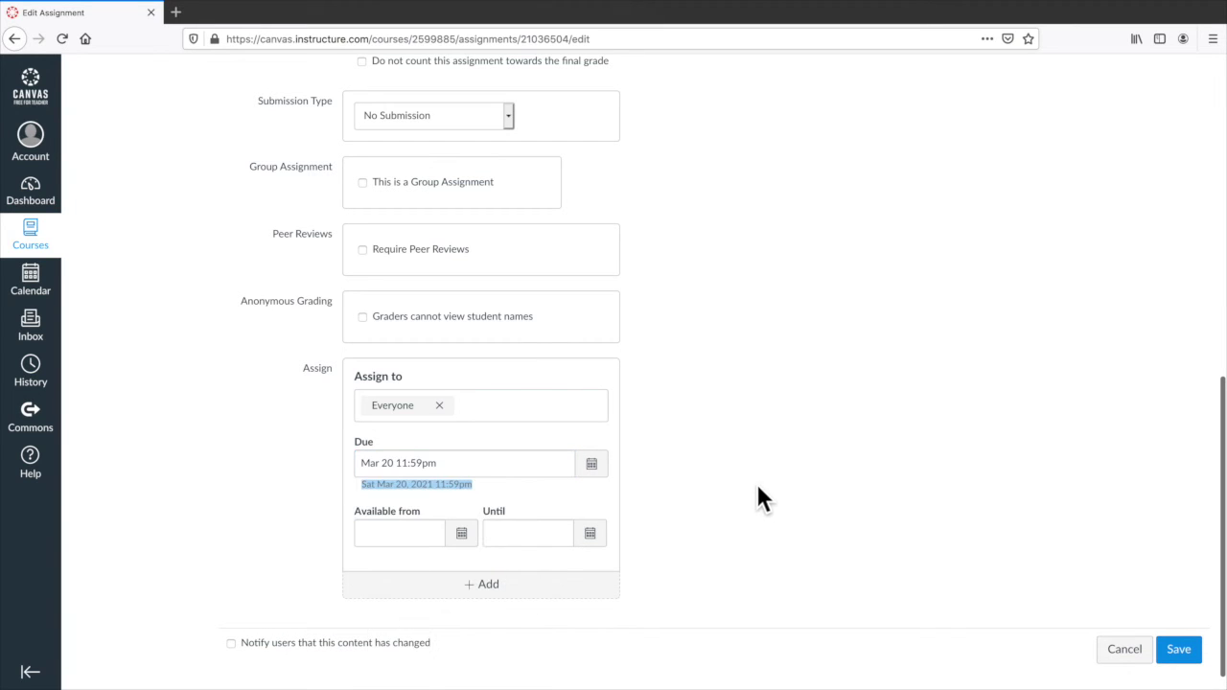
click(715, 518)
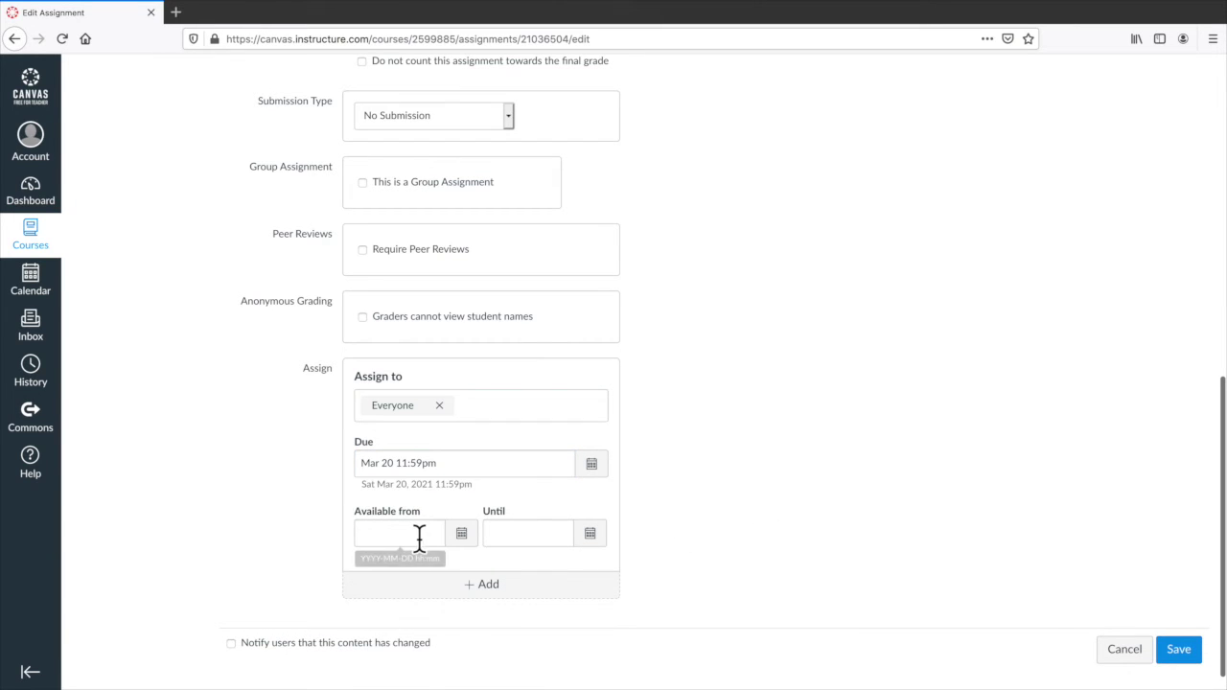
click(459, 542)
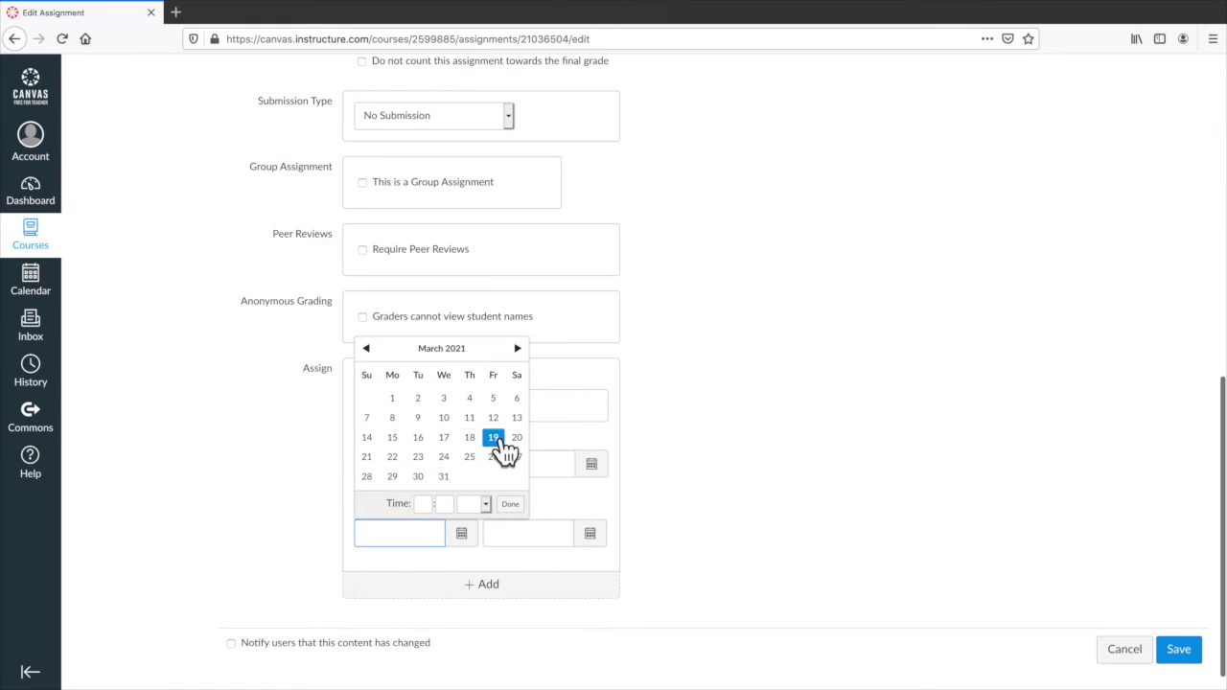
click(695, 433)
Step: Change the Publish a Podcast assignment's due date to March 31 at 11:59pm
click(592, 464)
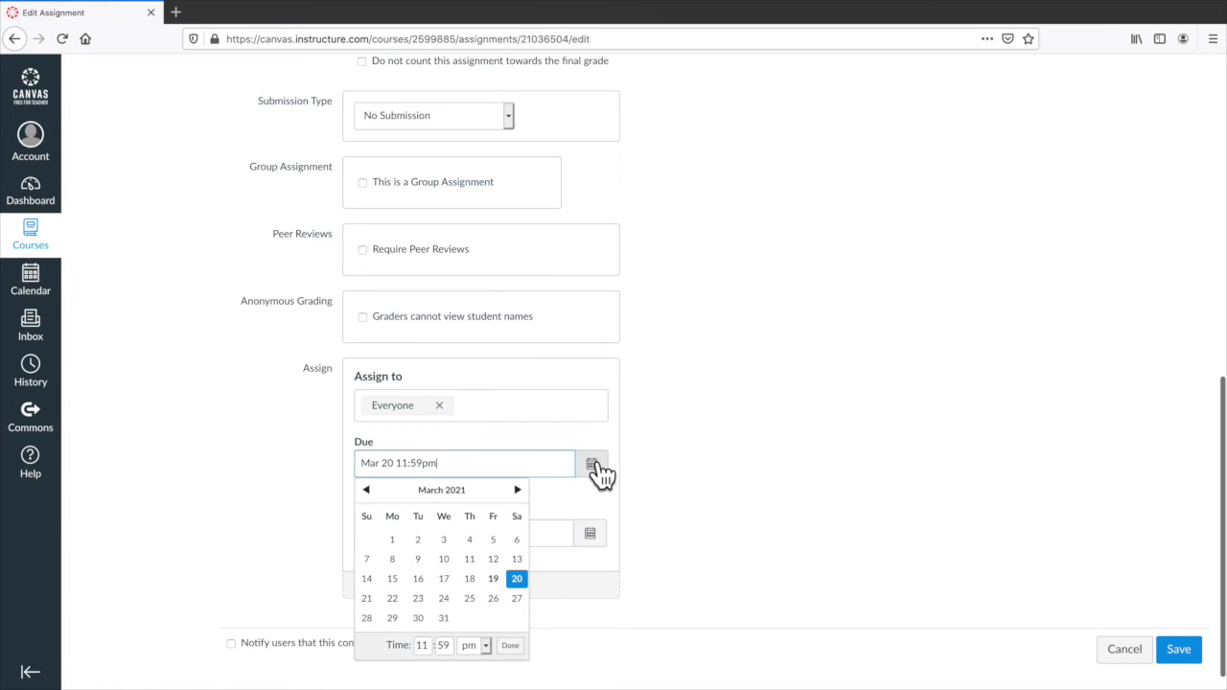
click(444, 618)
click(690, 485)
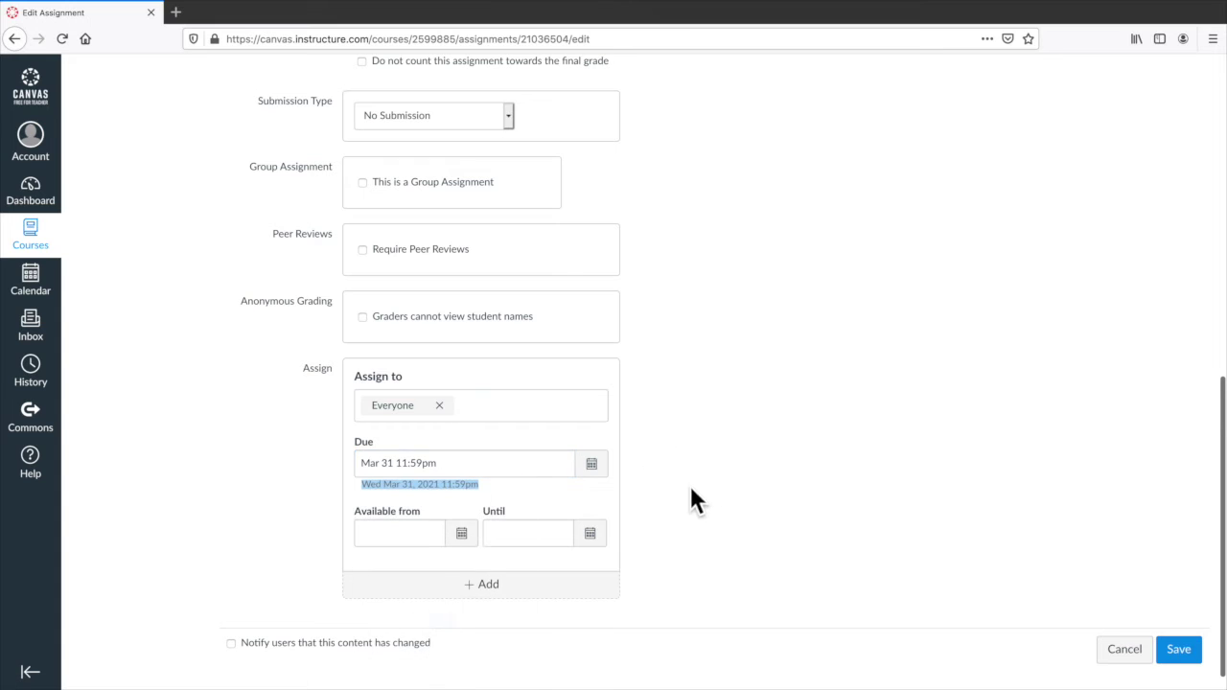
Step: Make the assignment available from March 29 at 12am until March 31 at 11:59pm
click(461, 536)
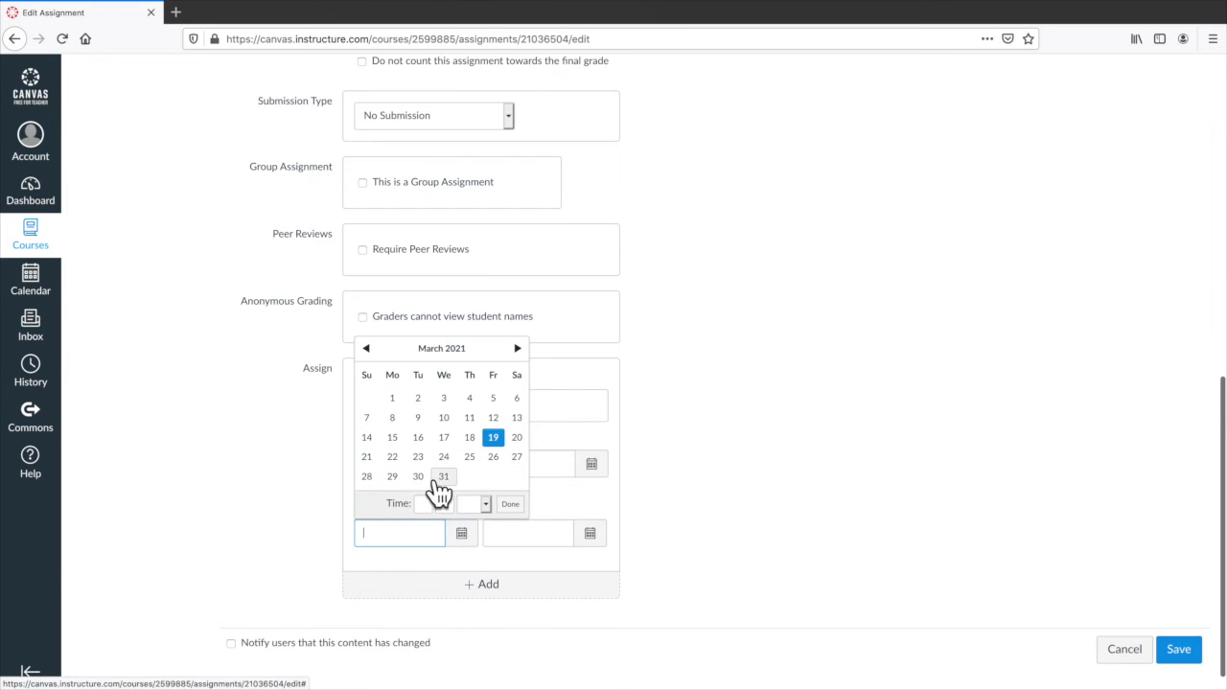
click(803, 453)
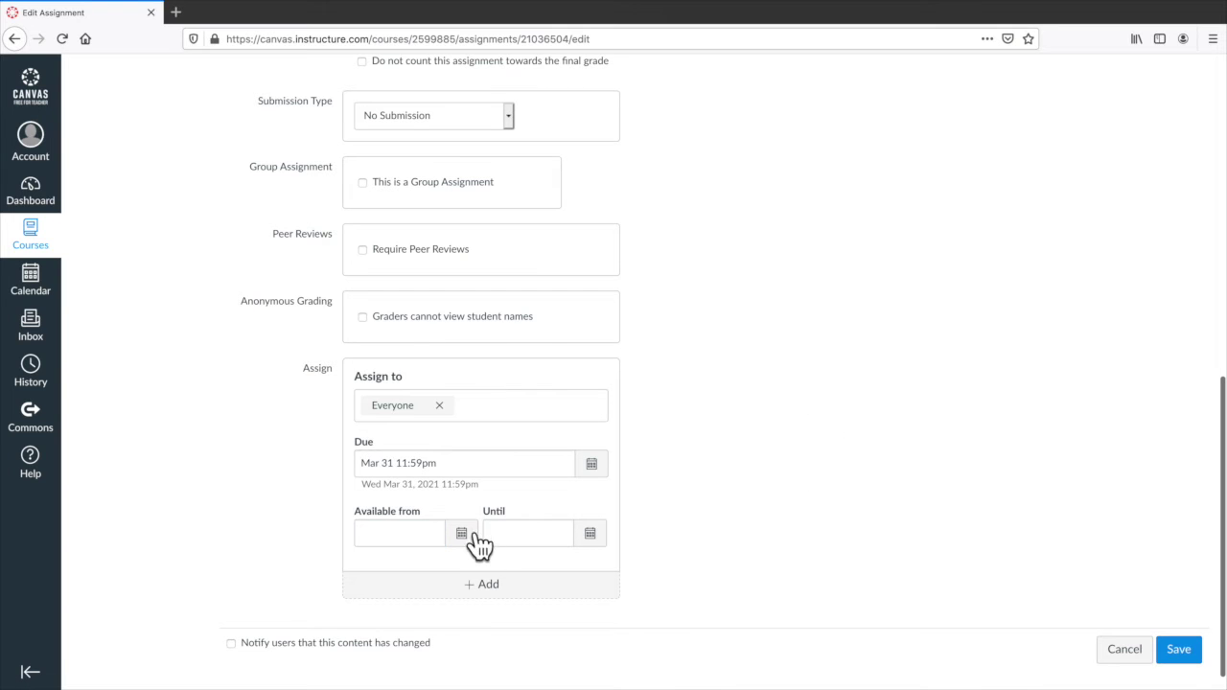
click(392, 533)
click(392, 476)
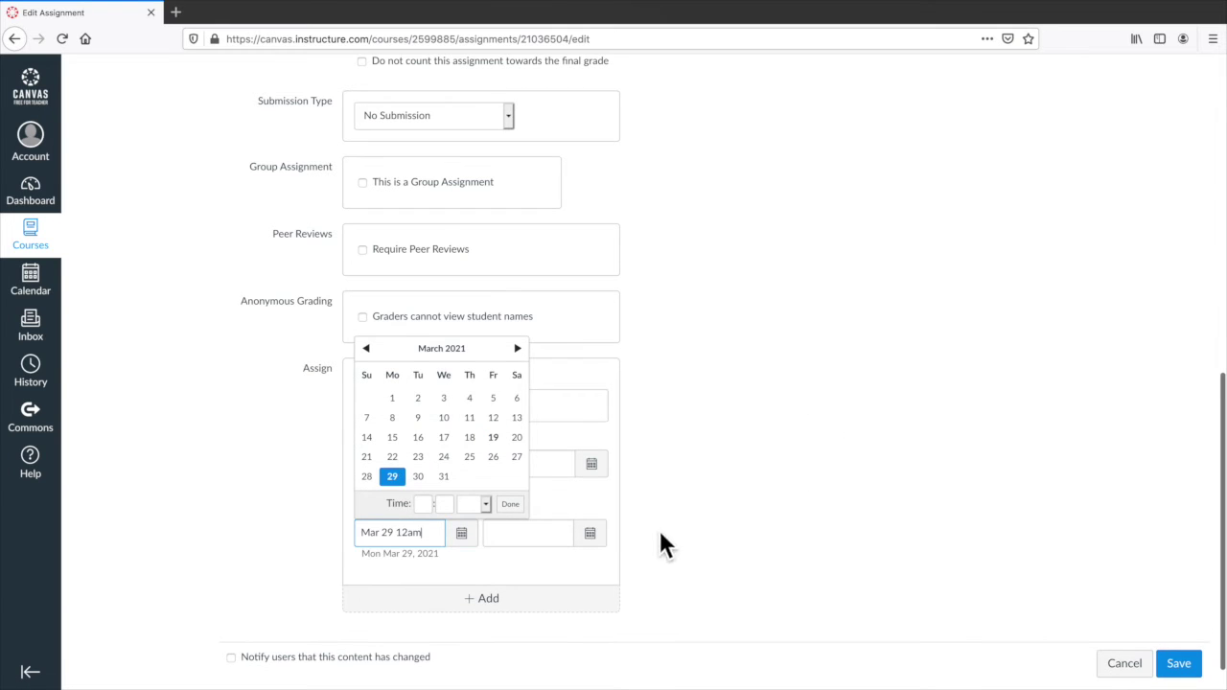
click(594, 536)
click(572, 478)
click(728, 508)
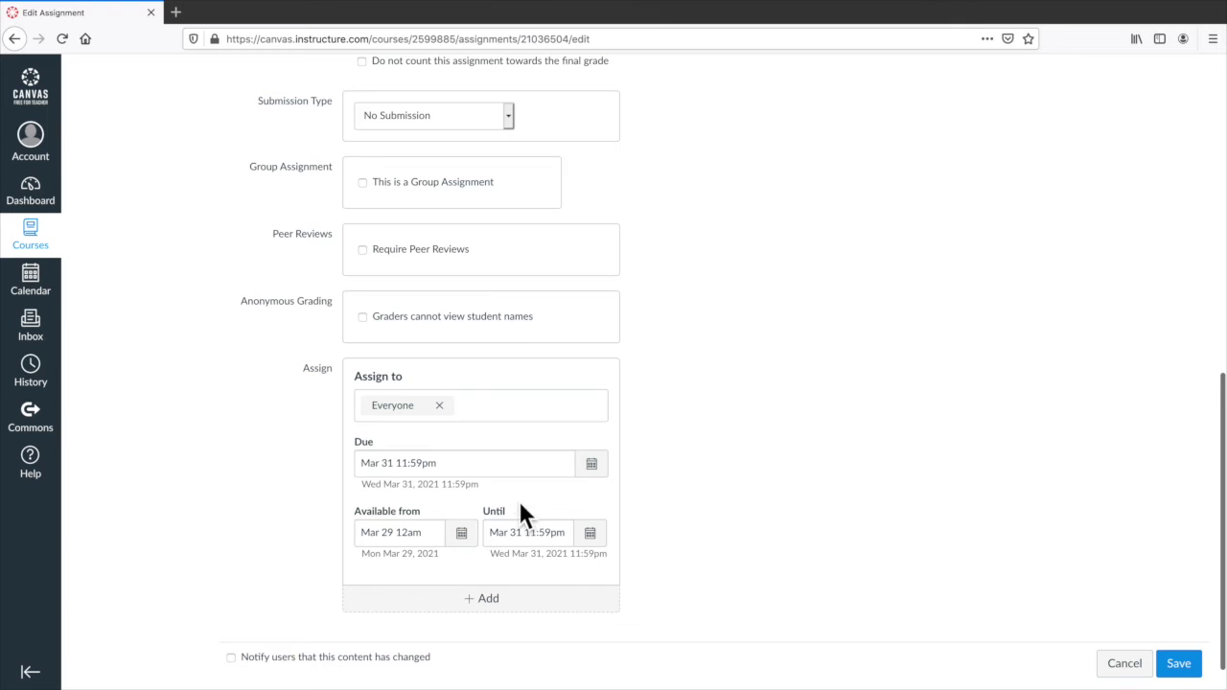
Step: Clear the assignment's Available from and Until dates and save the assignment
drag(428, 532, 358, 533)
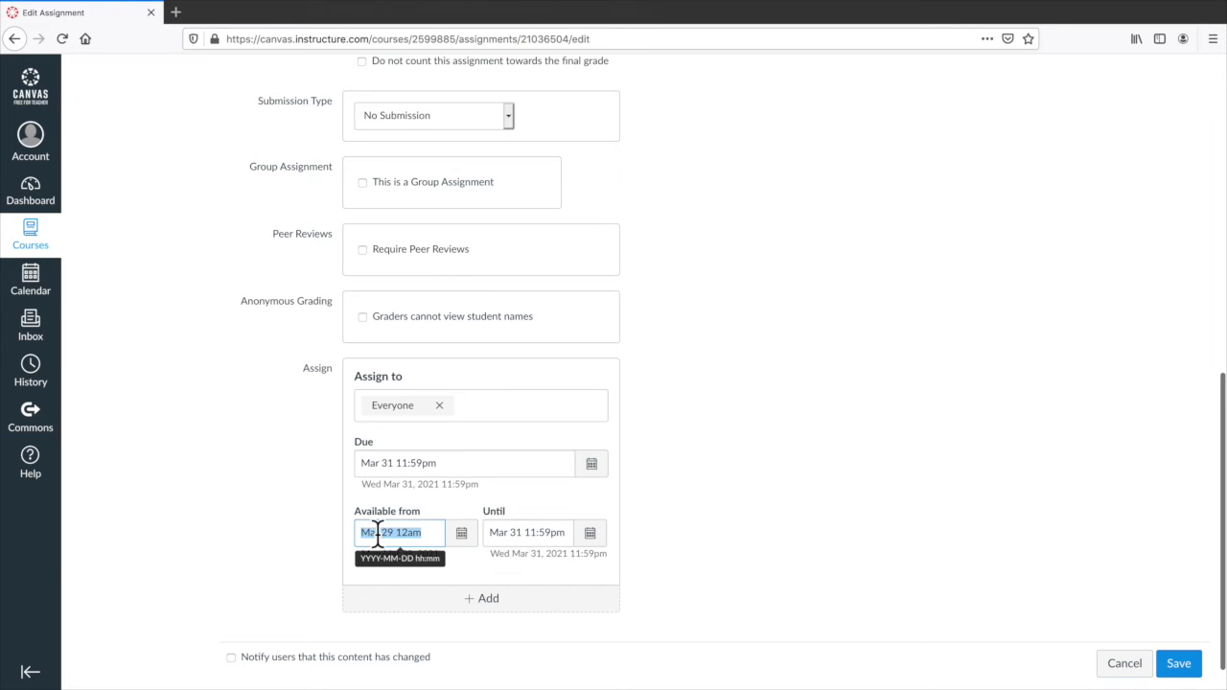
key(BackSpace)
triple_click(537, 537)
key(BackSpace)
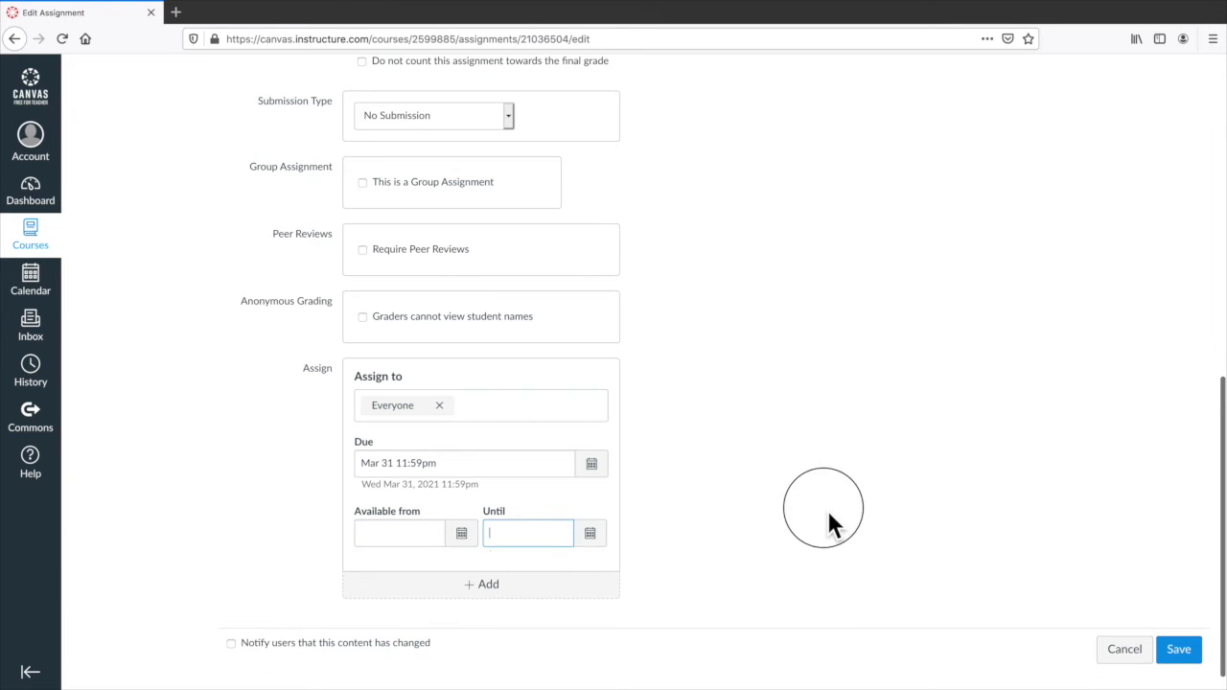
click(1182, 655)
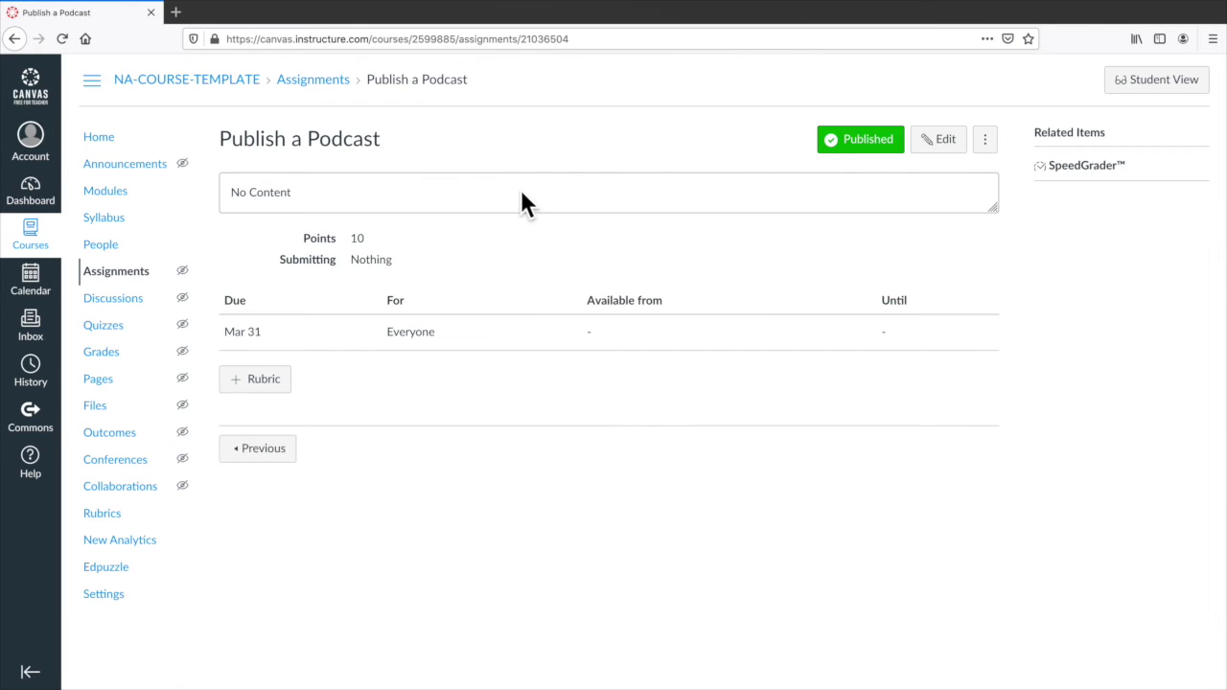
Step: Check the March 2021 calendar for the Publish a Podcast assignment and the other course due dates
click(43, 276)
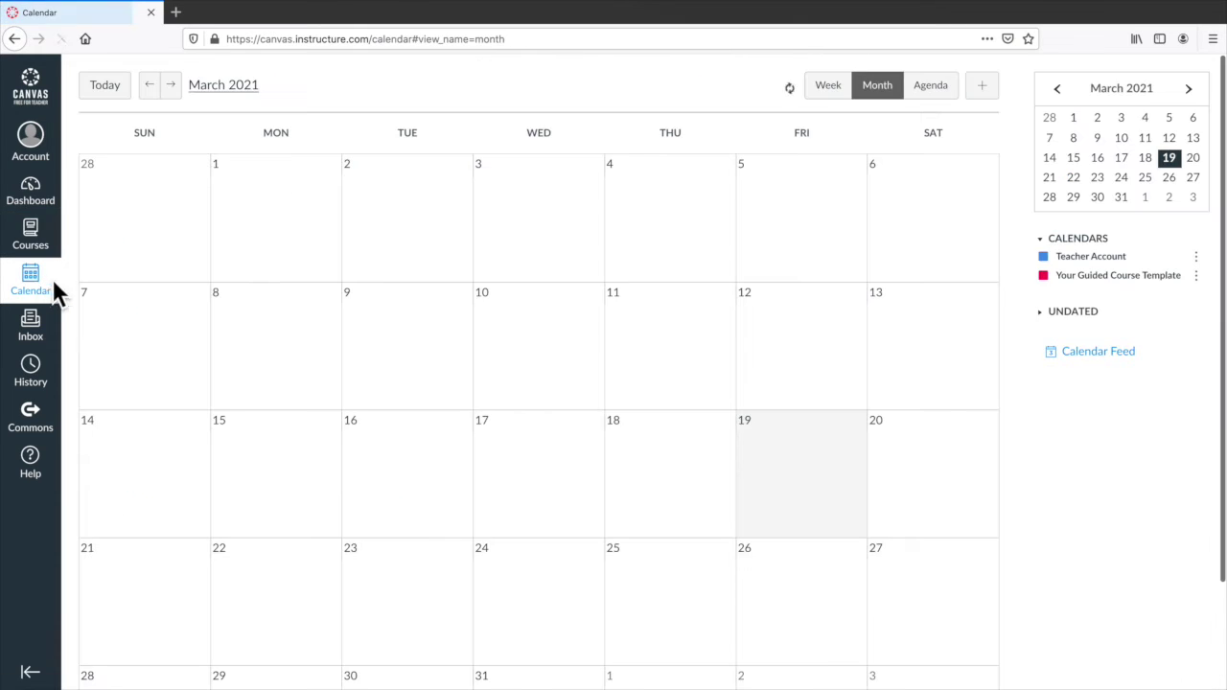
scroll(436, 319, down, 2)
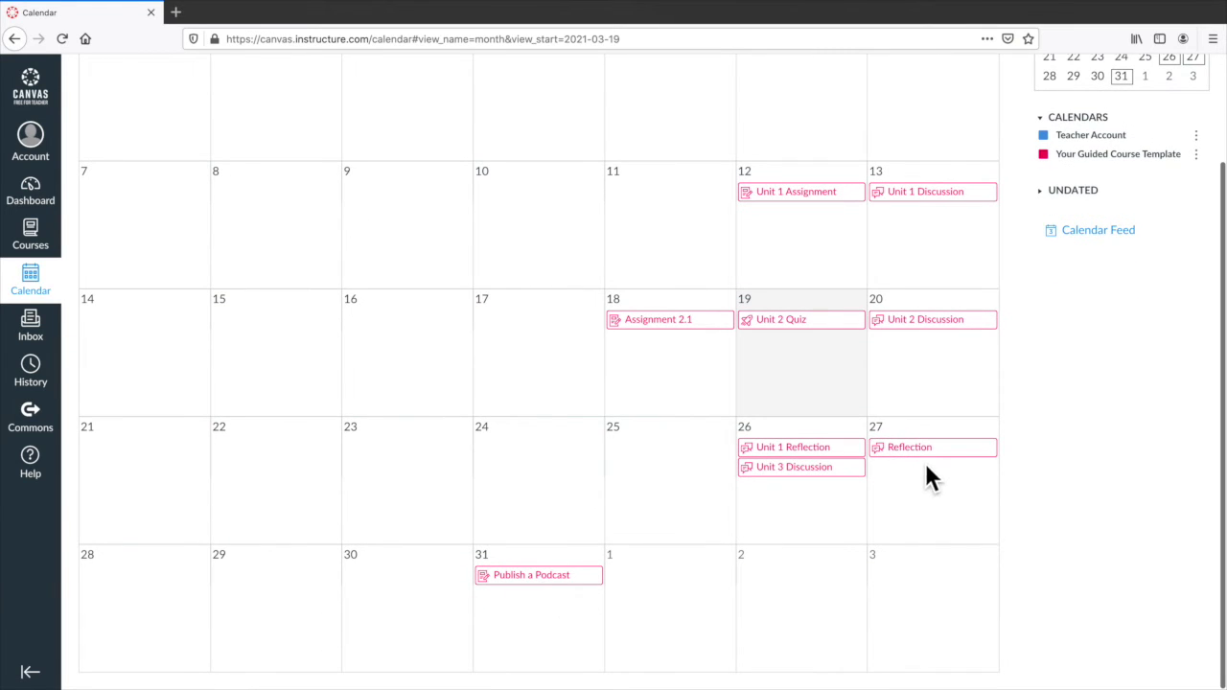
scroll(923, 467, up, 2)
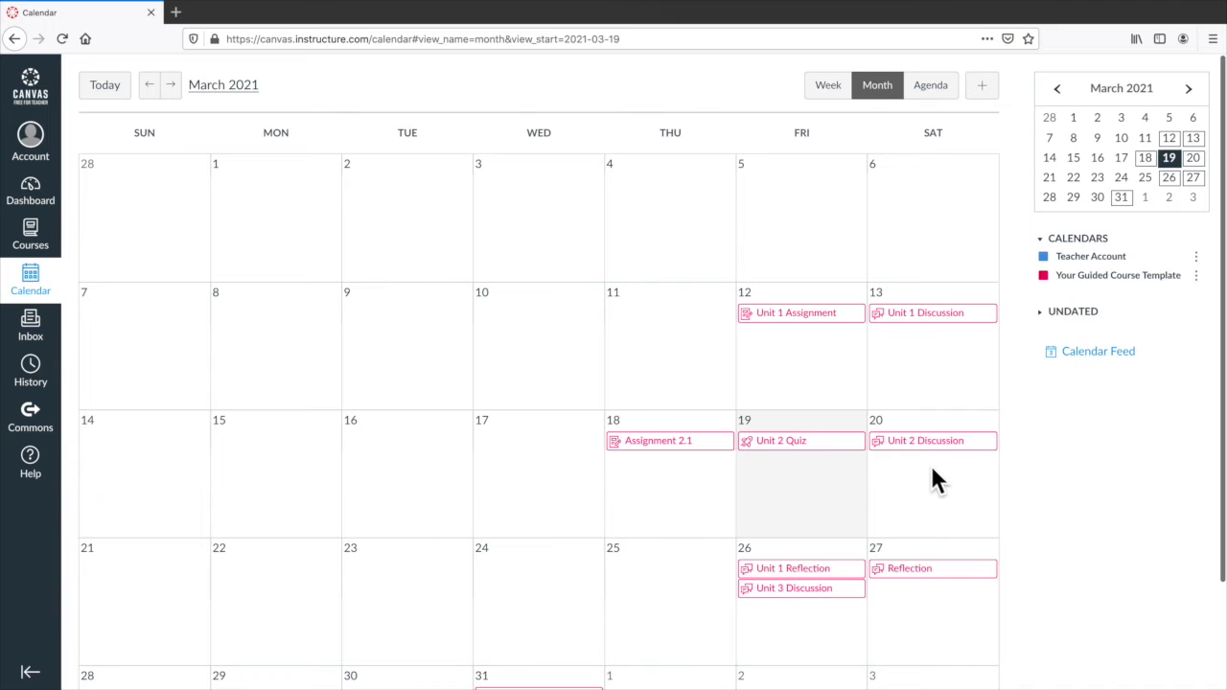
scroll(408, 350, down, 3)
scroll(408, 351, up, 3)
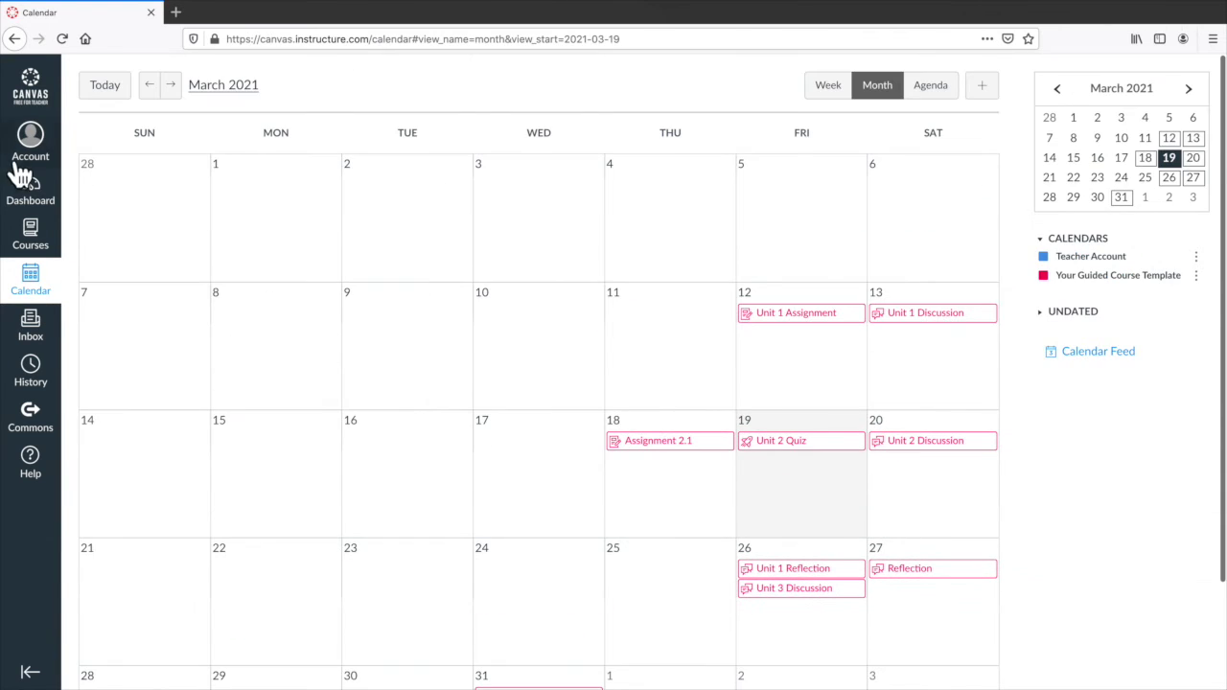
Step: Return to Your Guided Course Template and switch the course to Student View
click(36, 237)
click(143, 153)
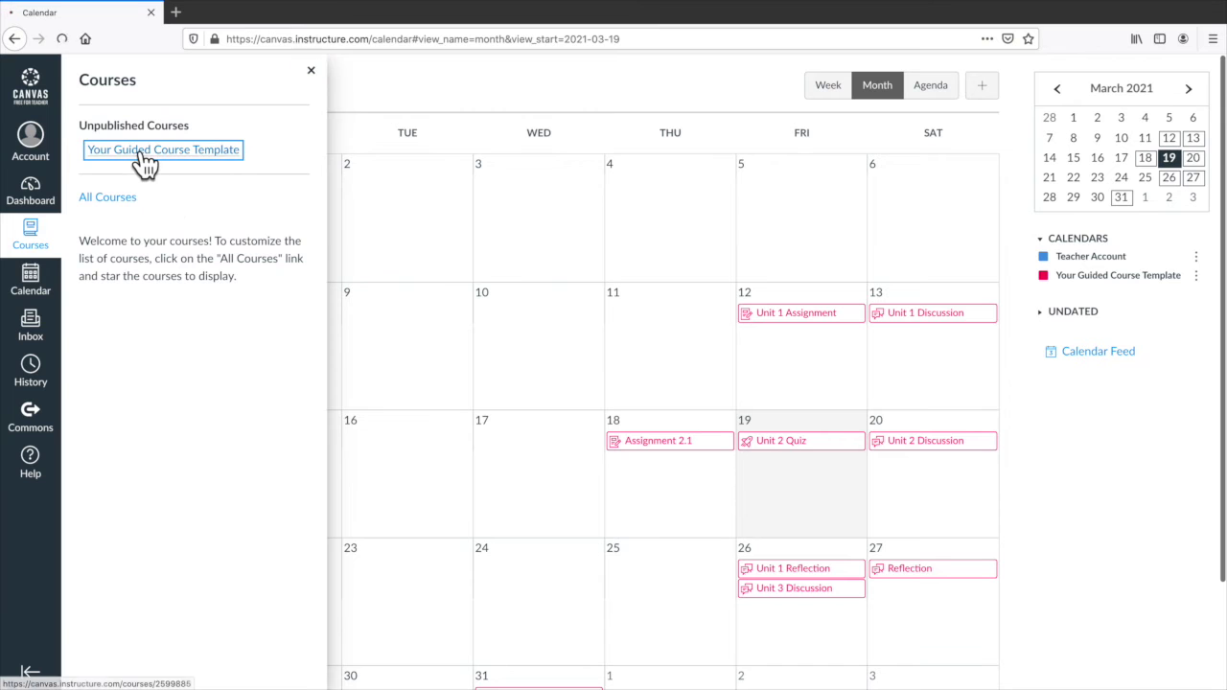
scroll(647, 239, down, 3)
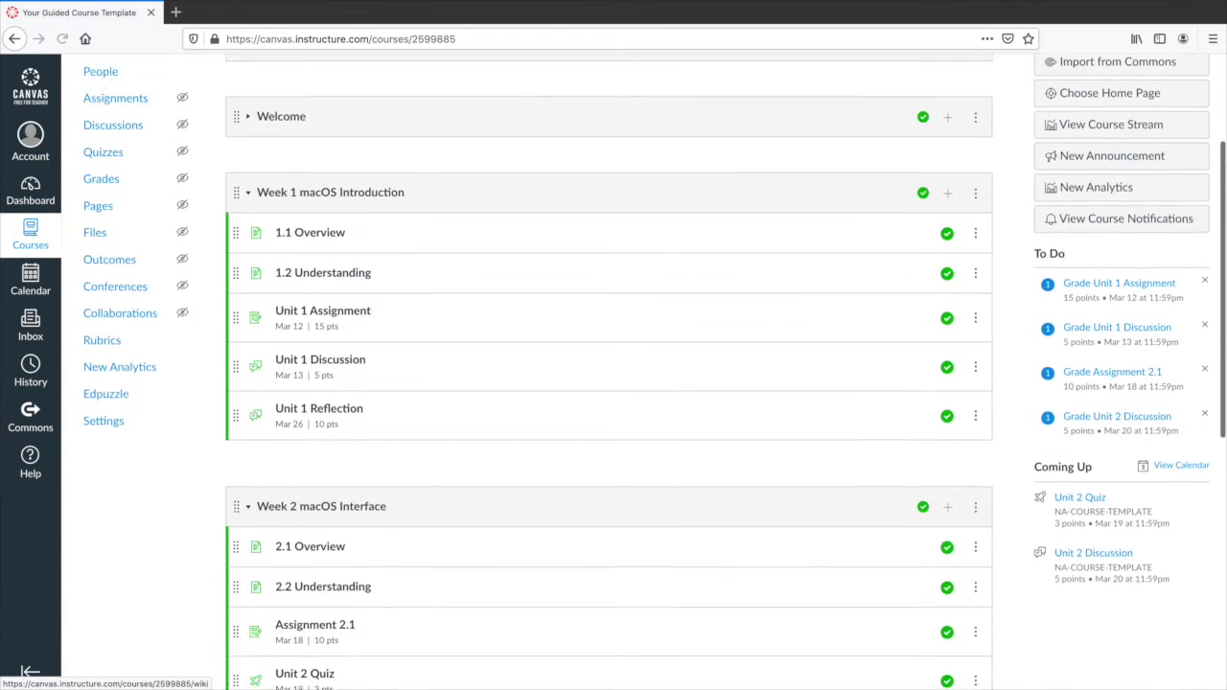
scroll(661, 230, up, 3)
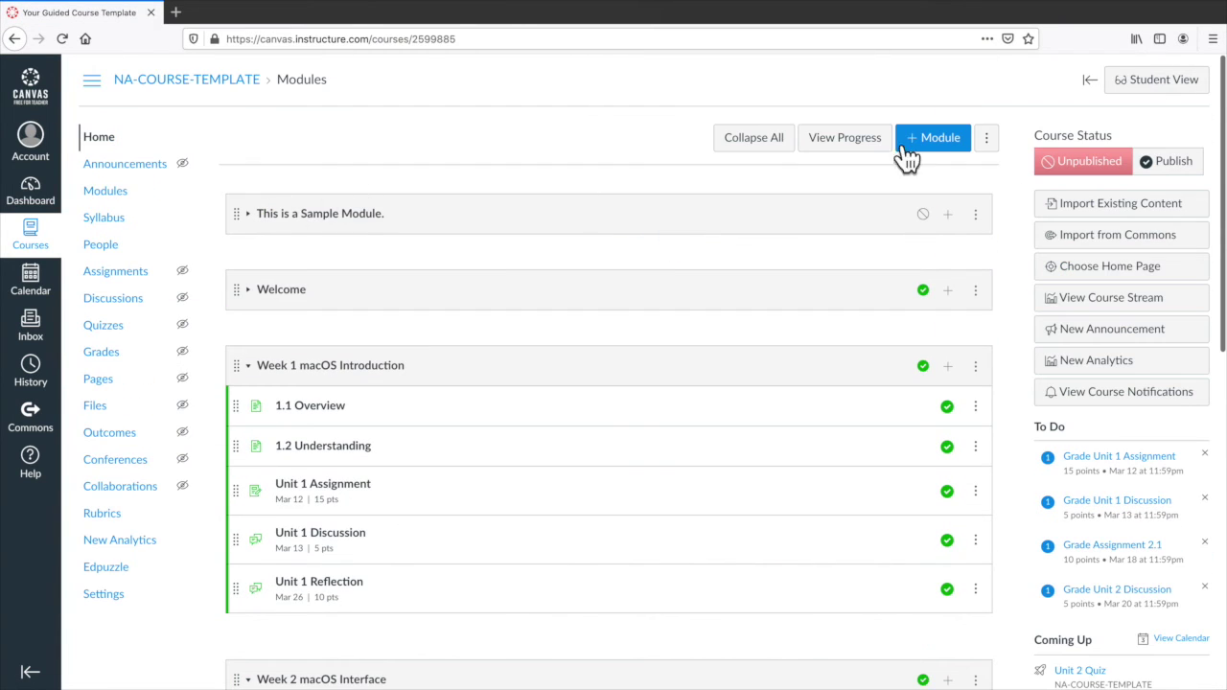
click(1162, 82)
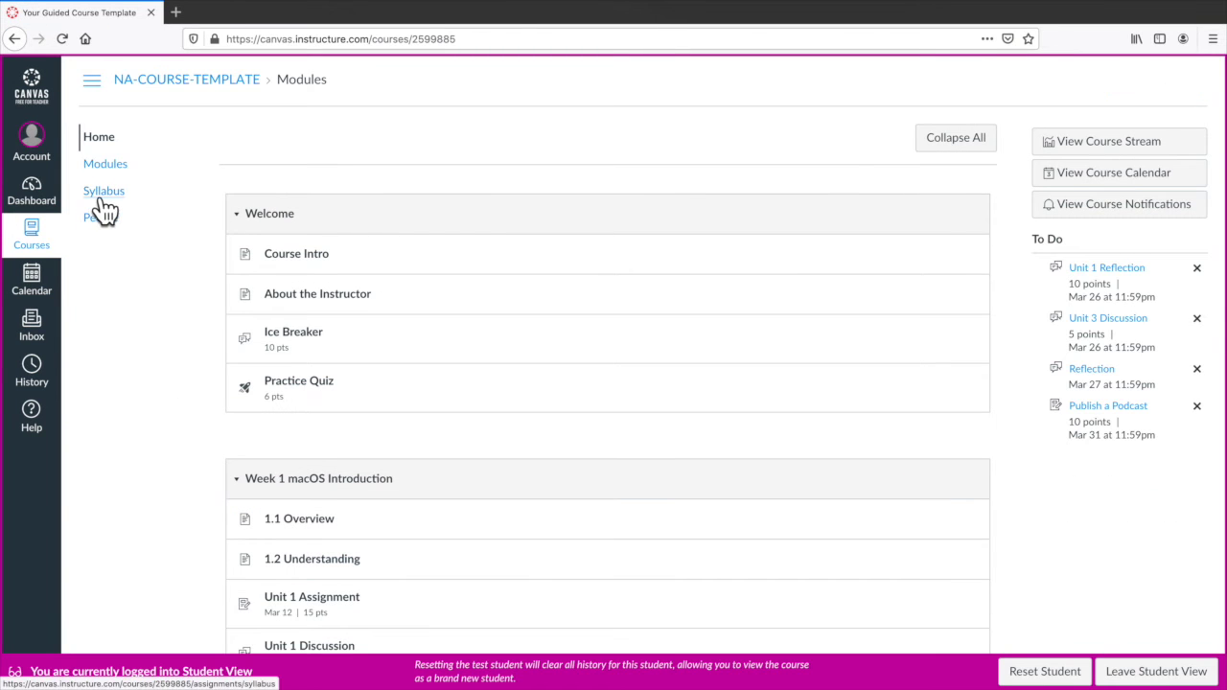
Step: Examine the March 2021 calendar as the test student, checking the past and upcoming course items
click(39, 278)
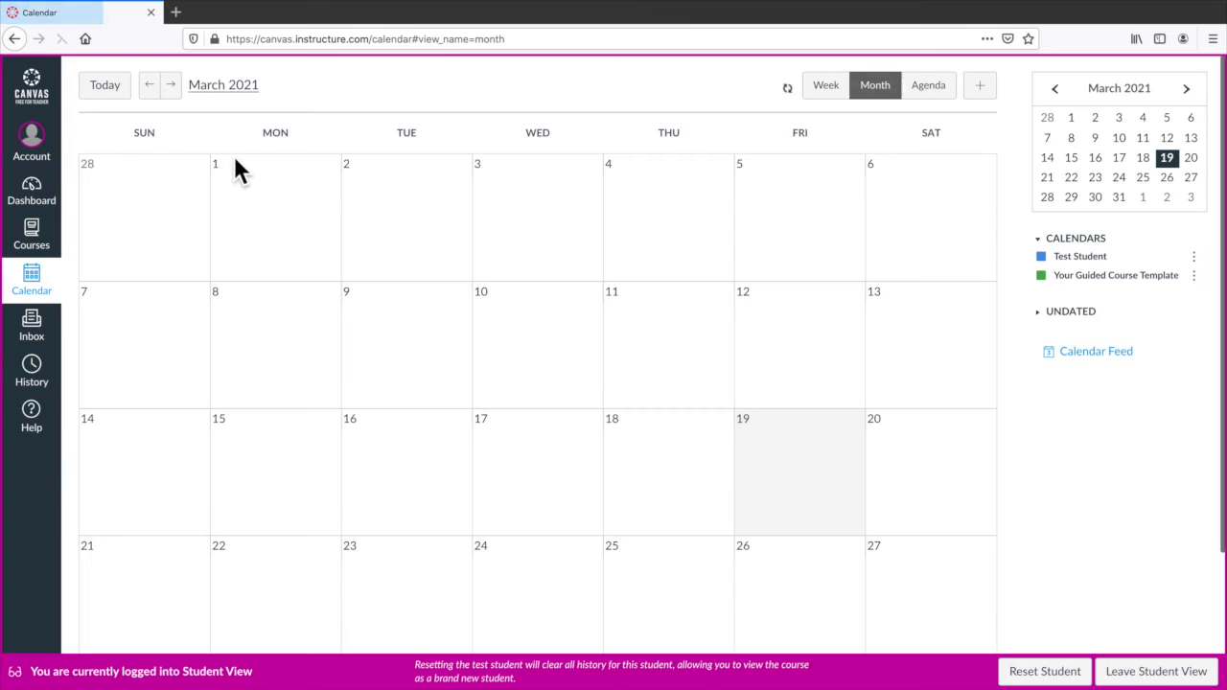
scroll(393, 263, down, 2)
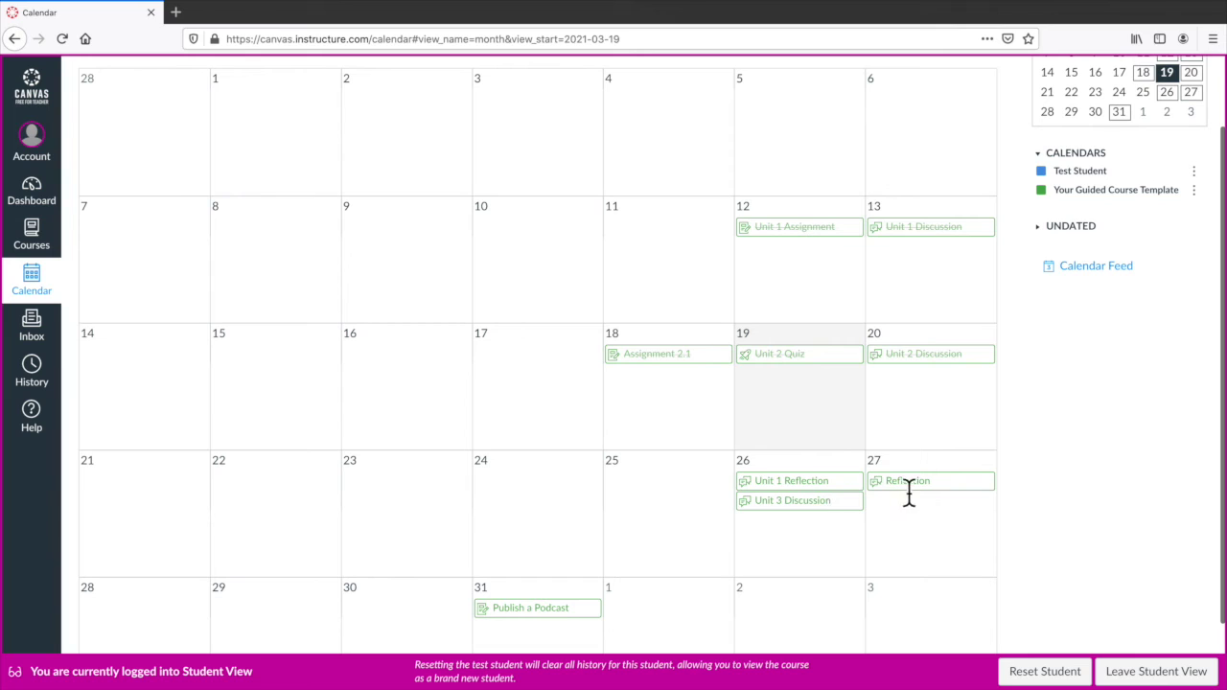
scroll(588, 616, down, 2)
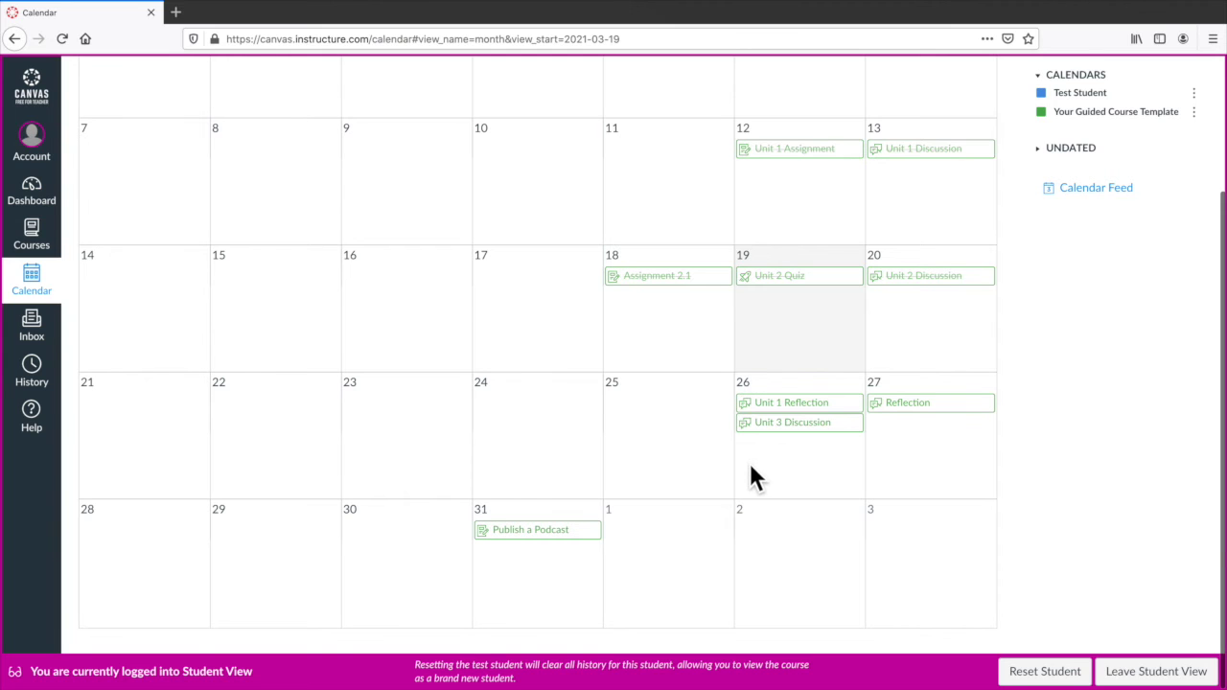
scroll(748, 460, up, 3)
Step: Look through the test student's All Courses list, Dashboard, Calendar and Account options
click(29, 242)
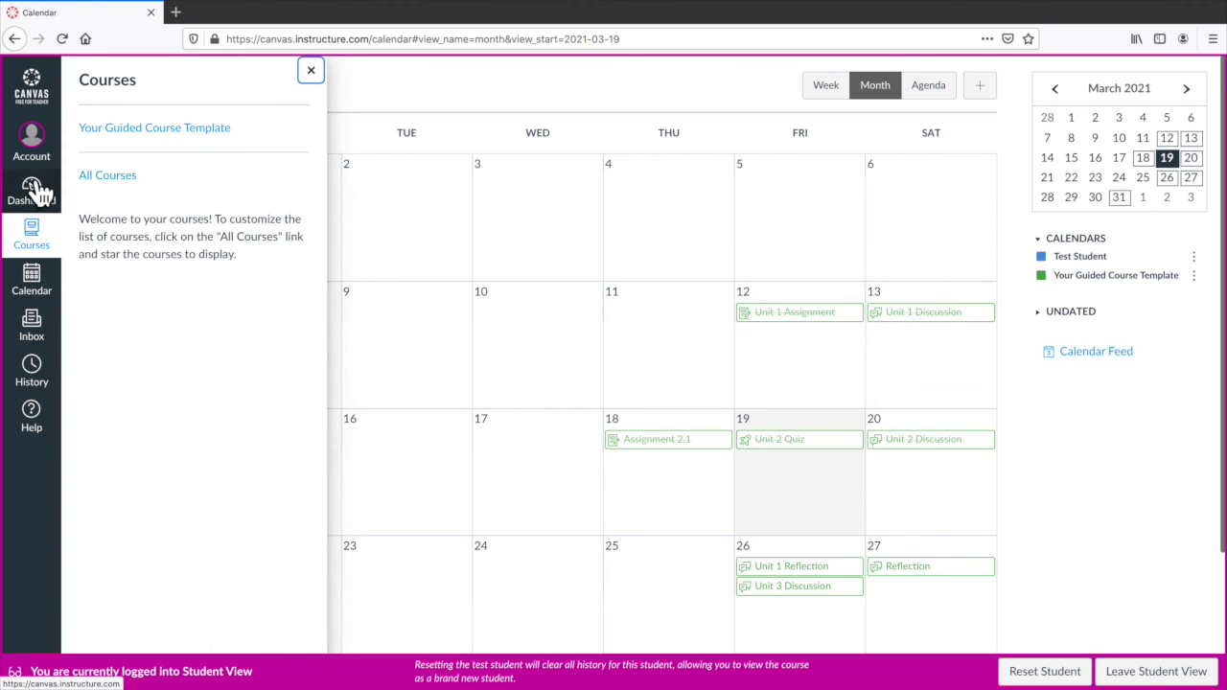
click(111, 180)
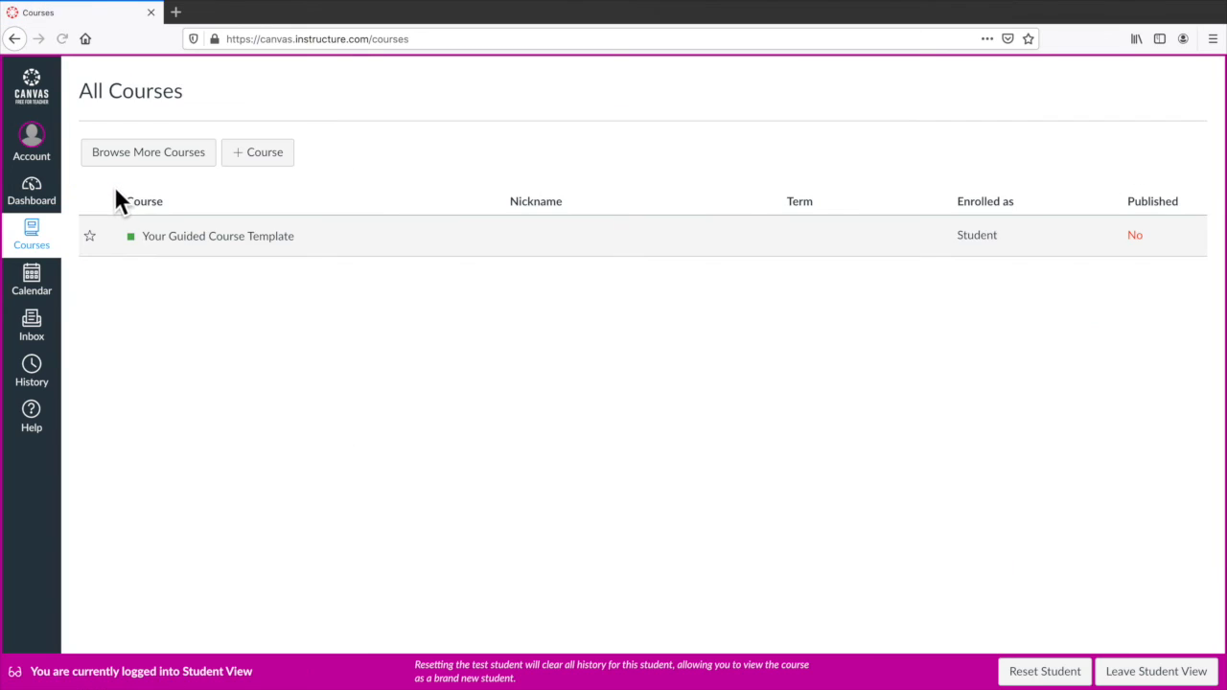
click(42, 196)
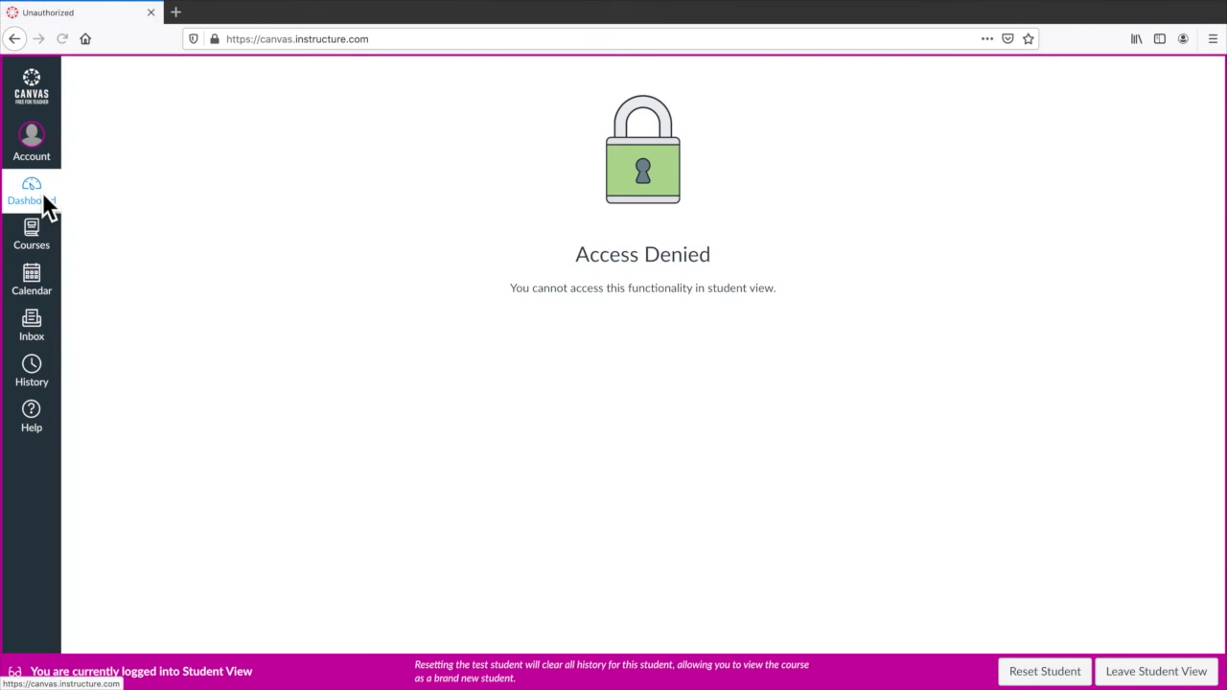
click(35, 279)
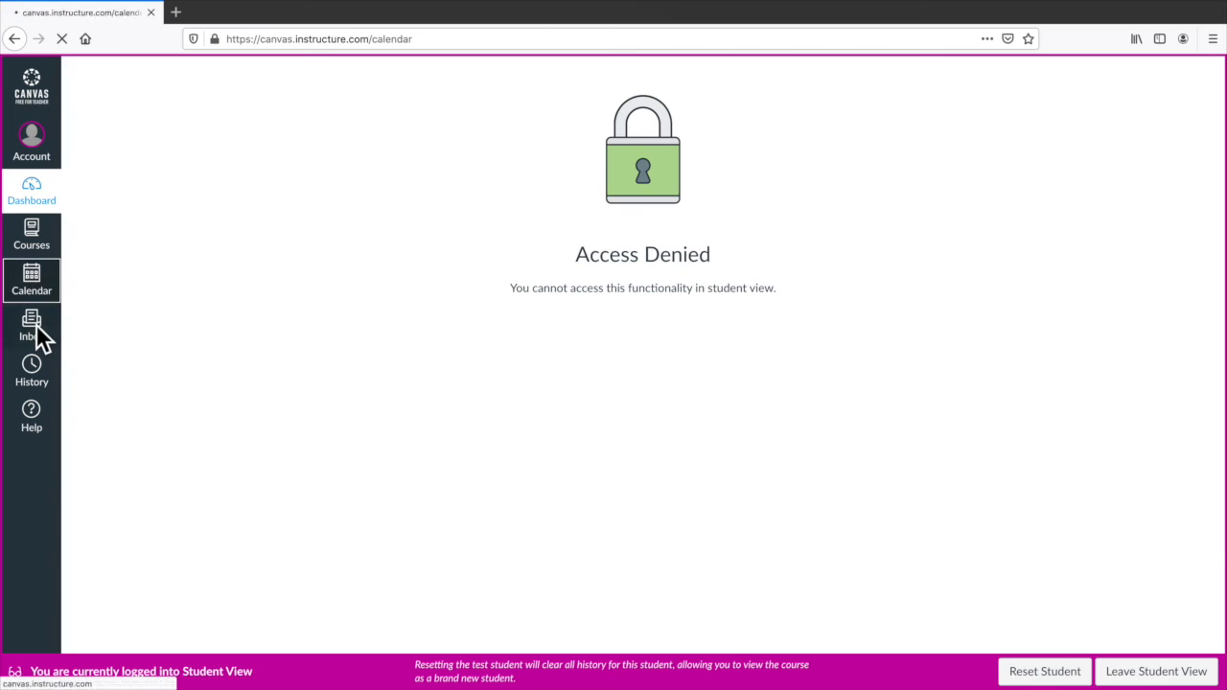
click(36, 149)
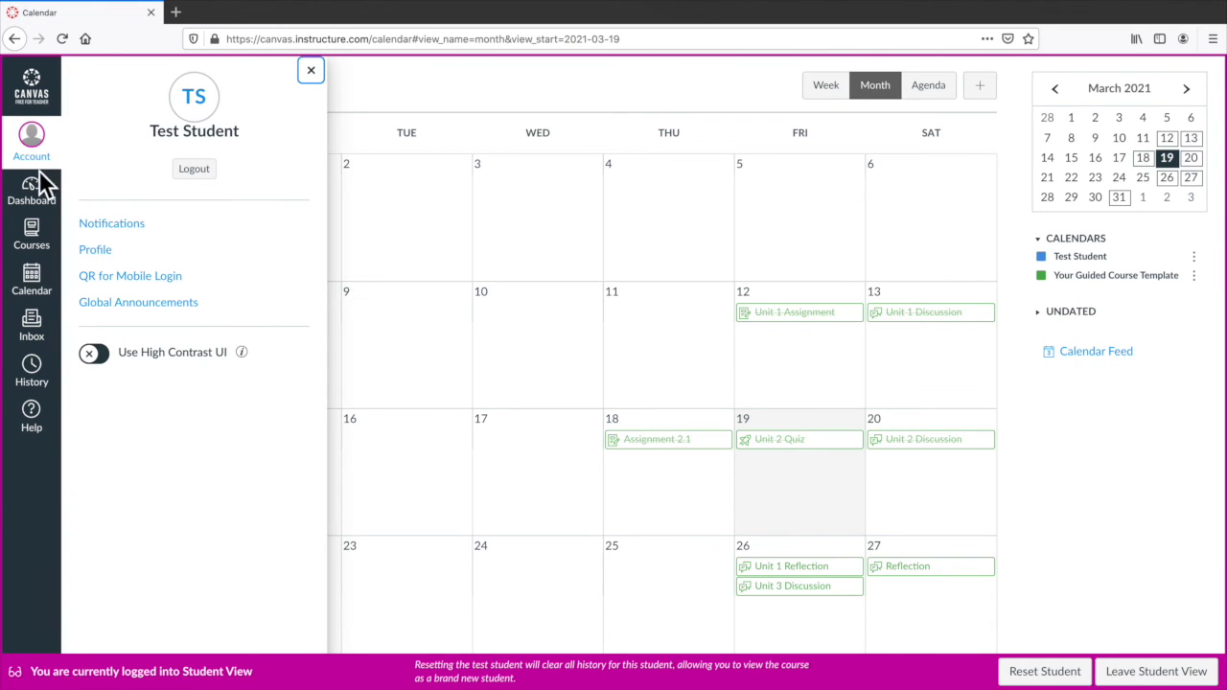
Step: Try to open the test student's Dashboard and return to Your Guided Course Template
click(308, 73)
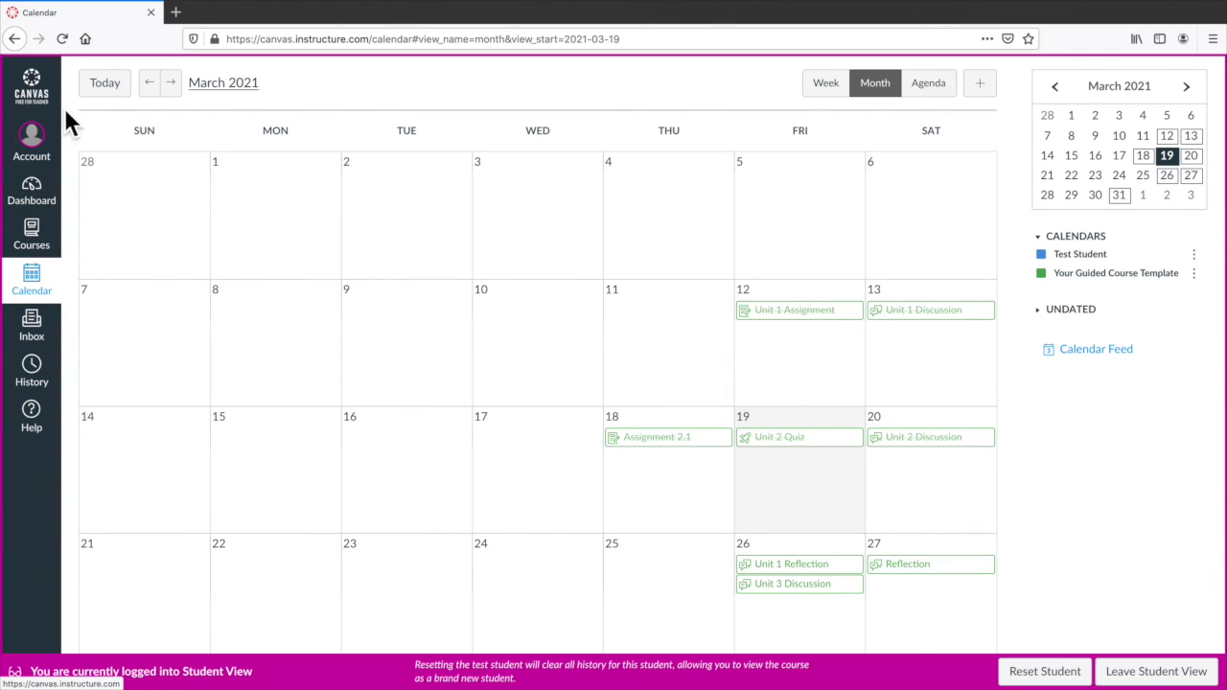
click(42, 197)
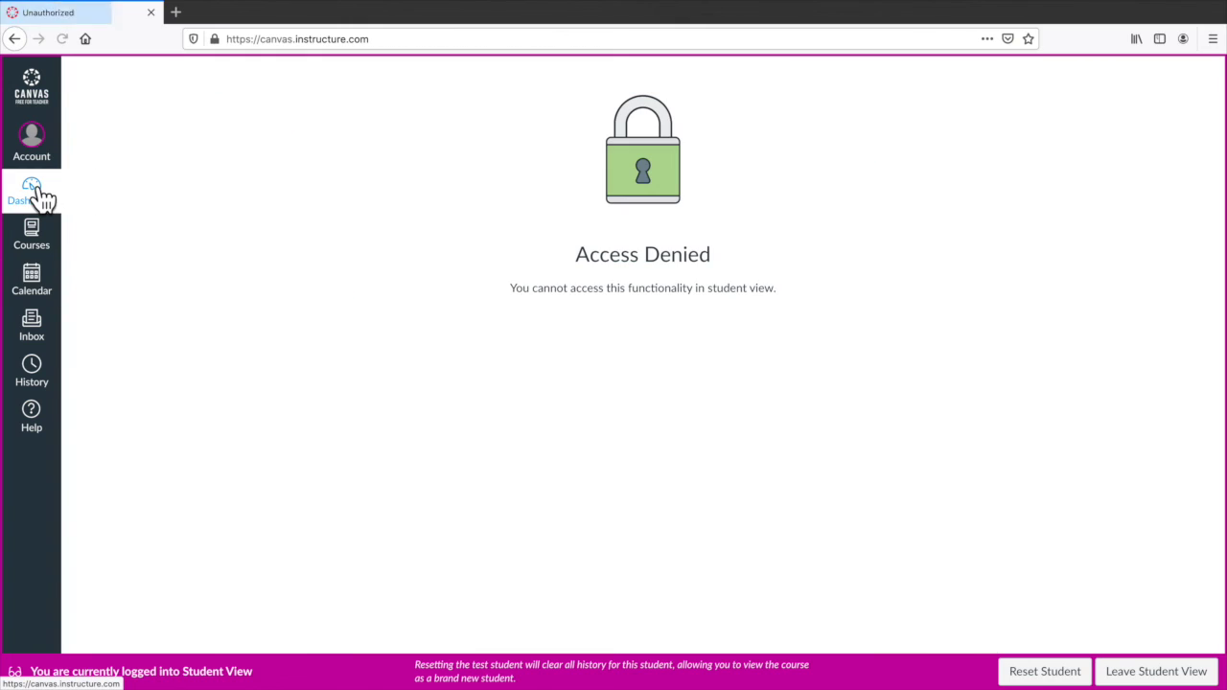
click(33, 251)
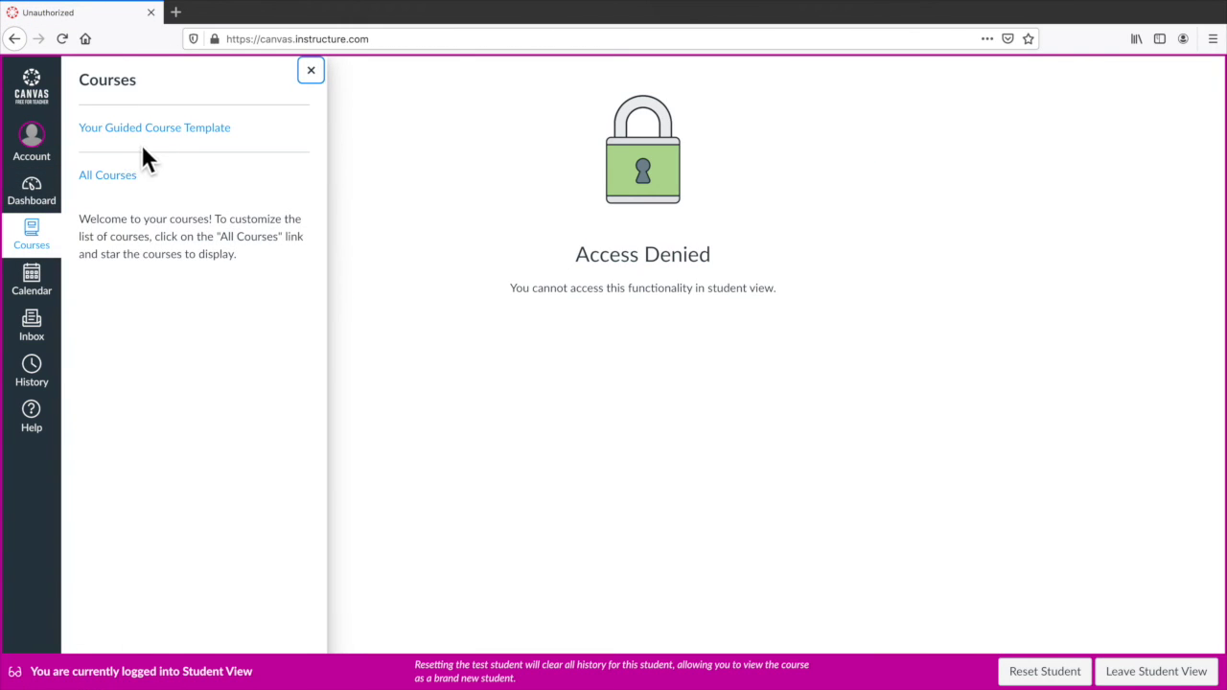
click(135, 128)
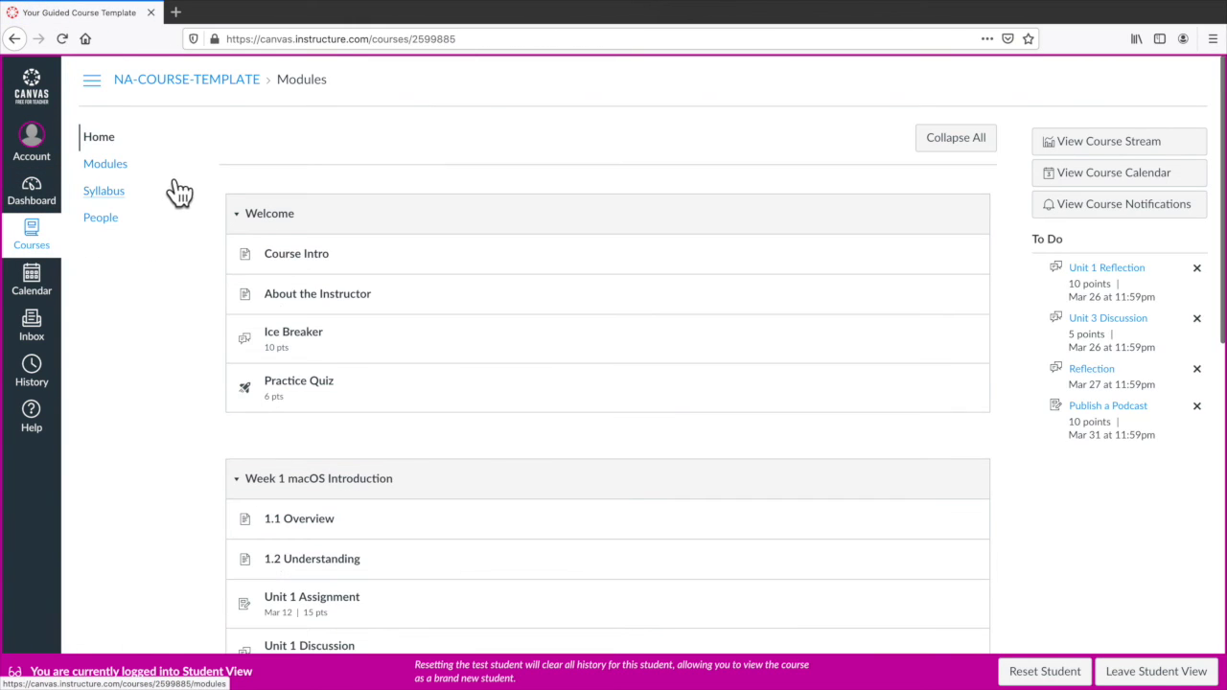
Step: Open the course syllabus and examine the course information, grading policy and the due dates in the Course Summary
click(104, 192)
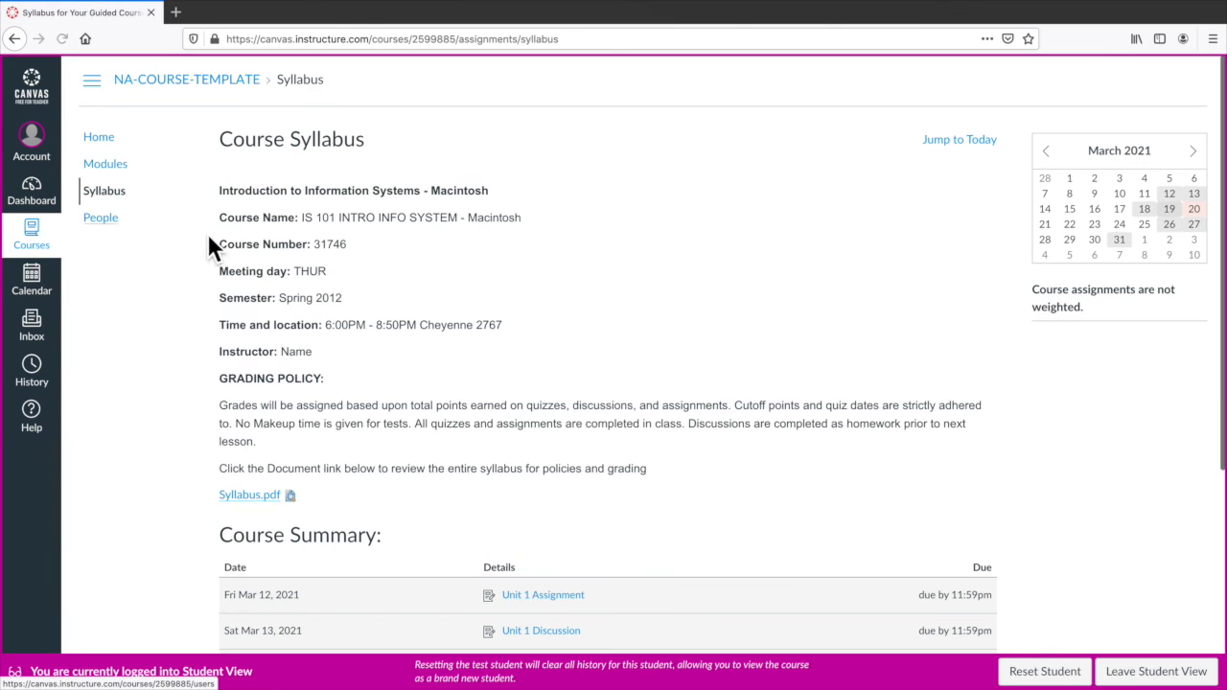
drag(220, 192, 473, 337)
scroll(472, 327, down, 1)
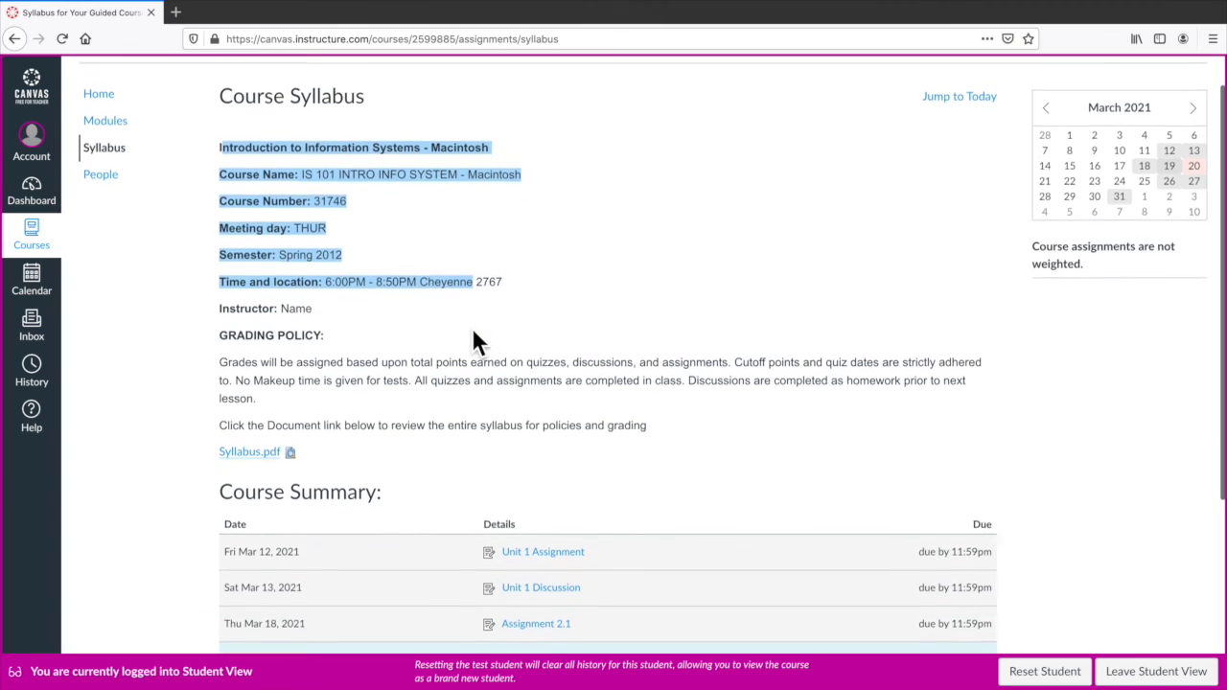
click(424, 317)
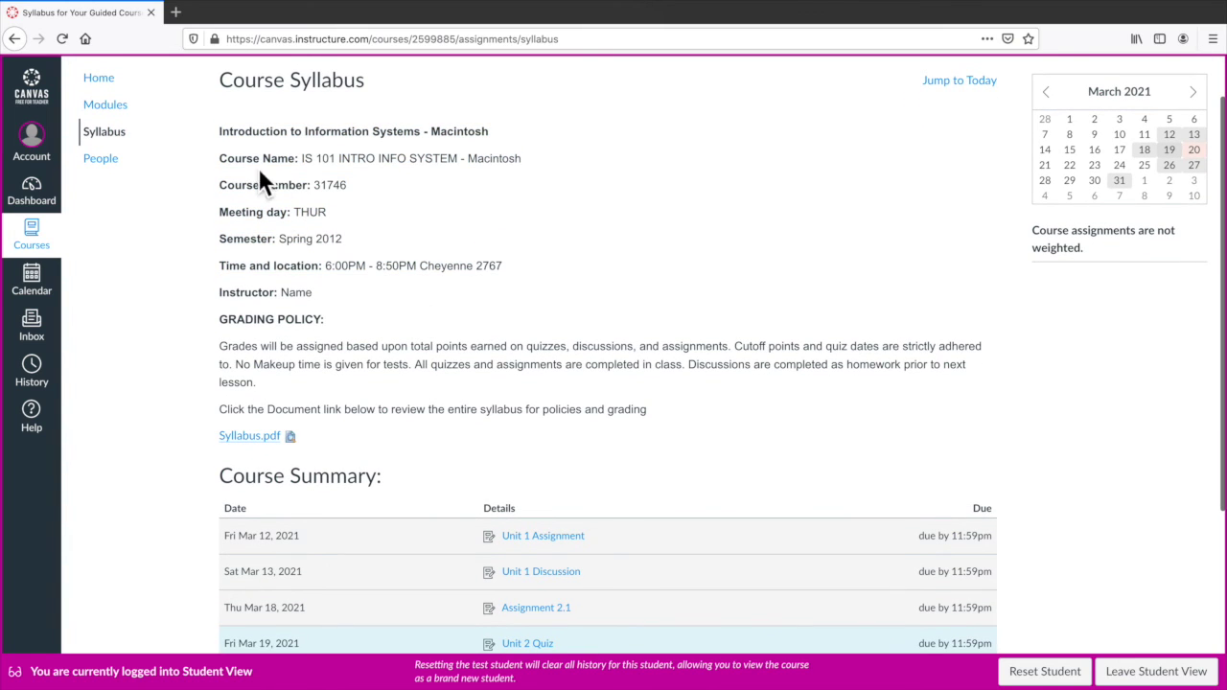
scroll(361, 268, down, 5)
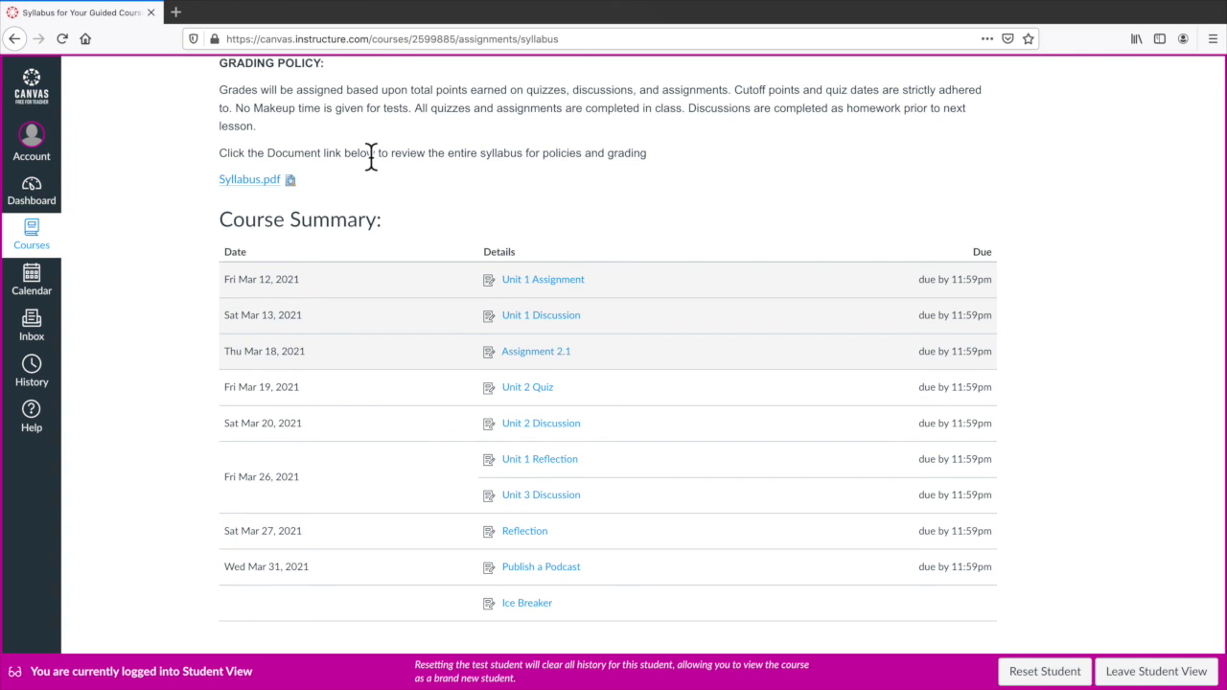
scroll(374, 161, up, 1)
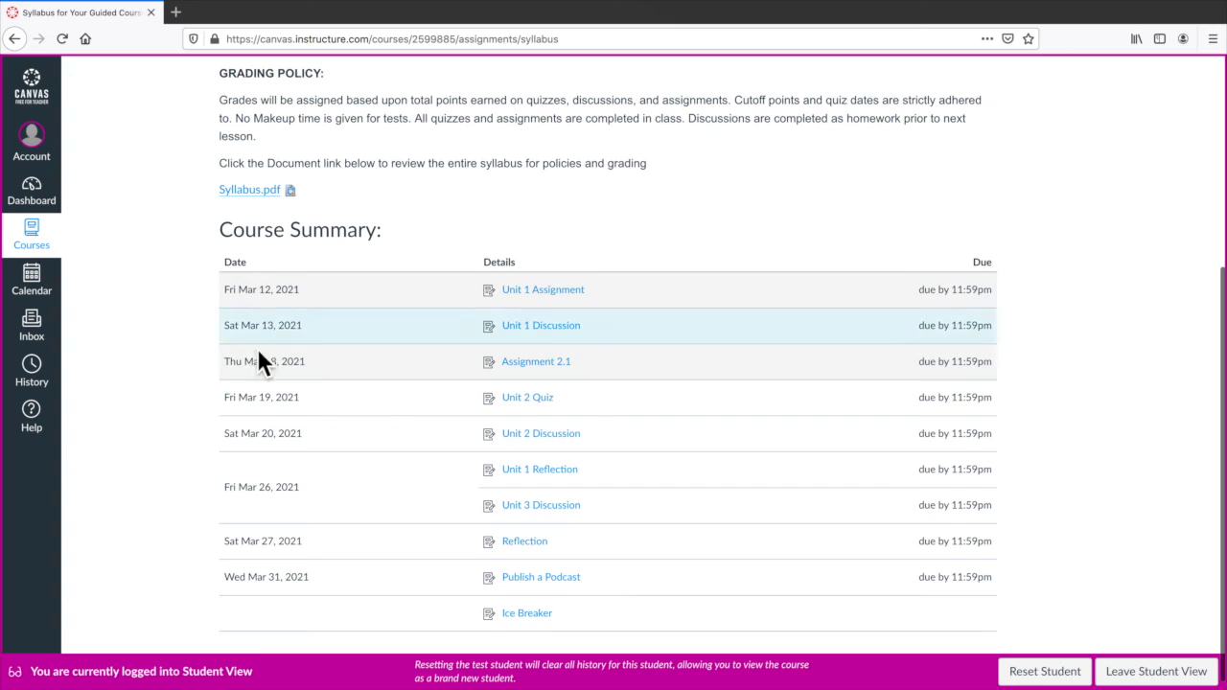
scroll(230, 352, down, 1)
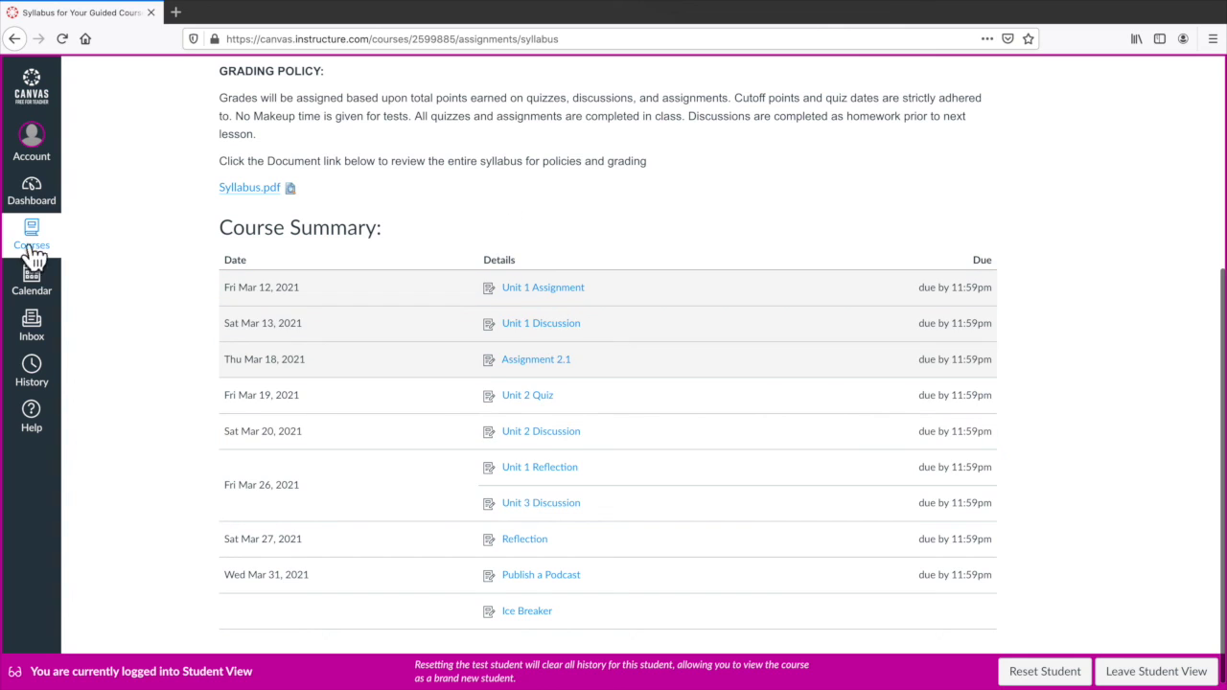
Step: Return to the test student's March 2021 calendar to view the course due dates
click(33, 285)
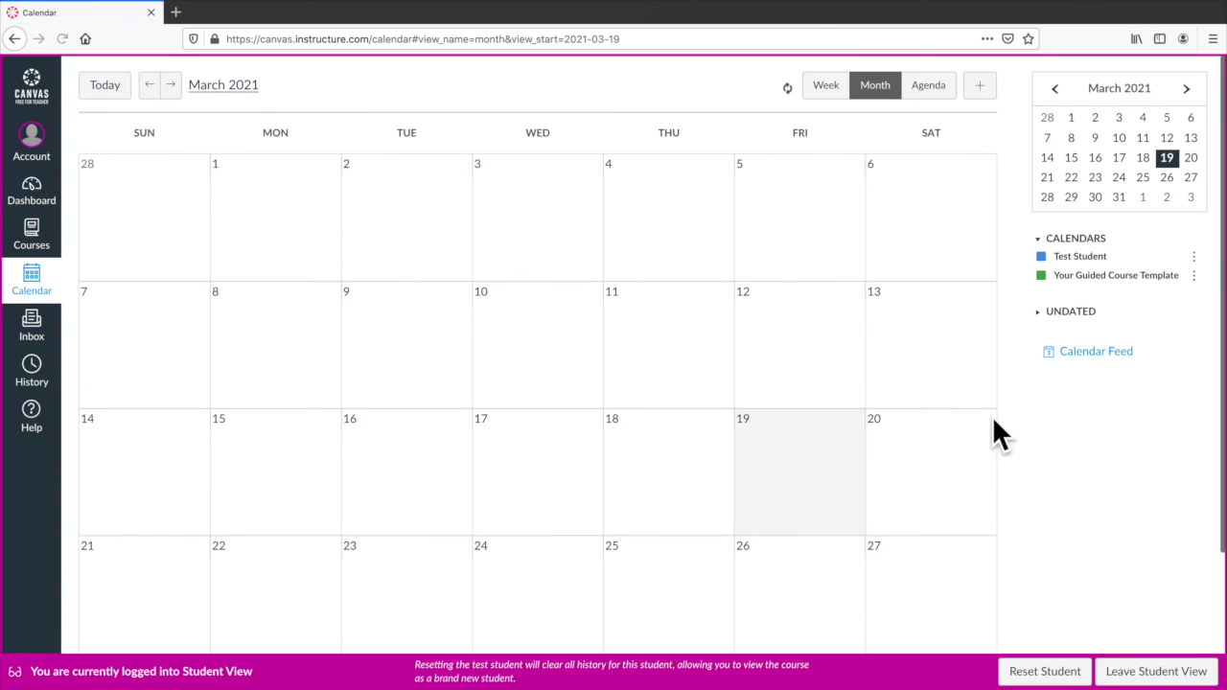